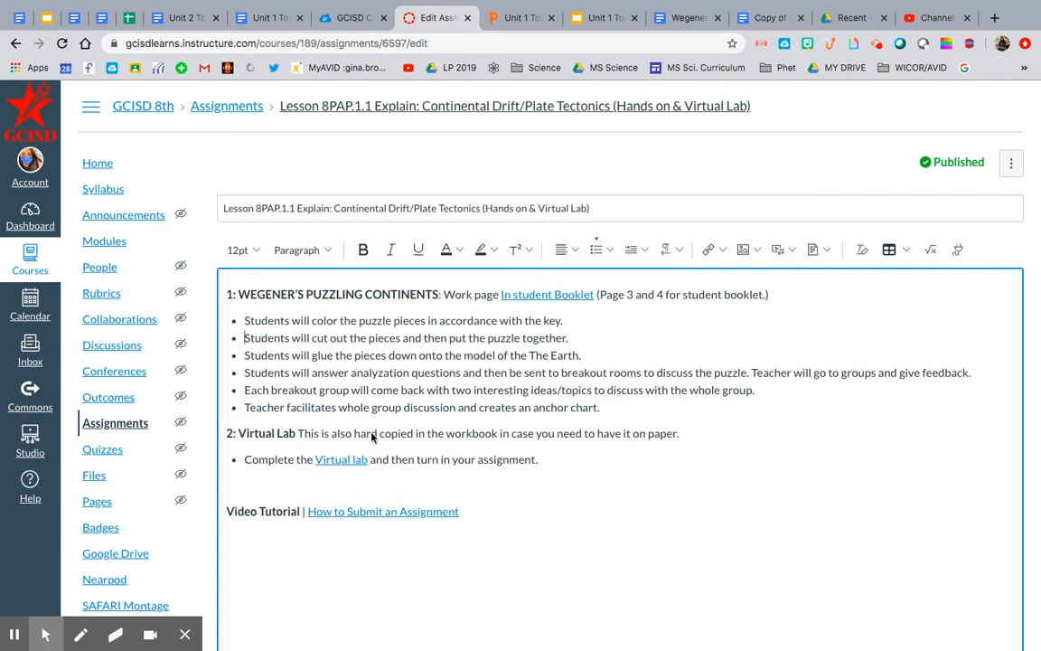
Add blank lines above the Video Tutorial line and one above the "1: WEGENER'S PUZZLING CONTINENTS" heading.
click(321, 484)
key(Return)
key(Return)
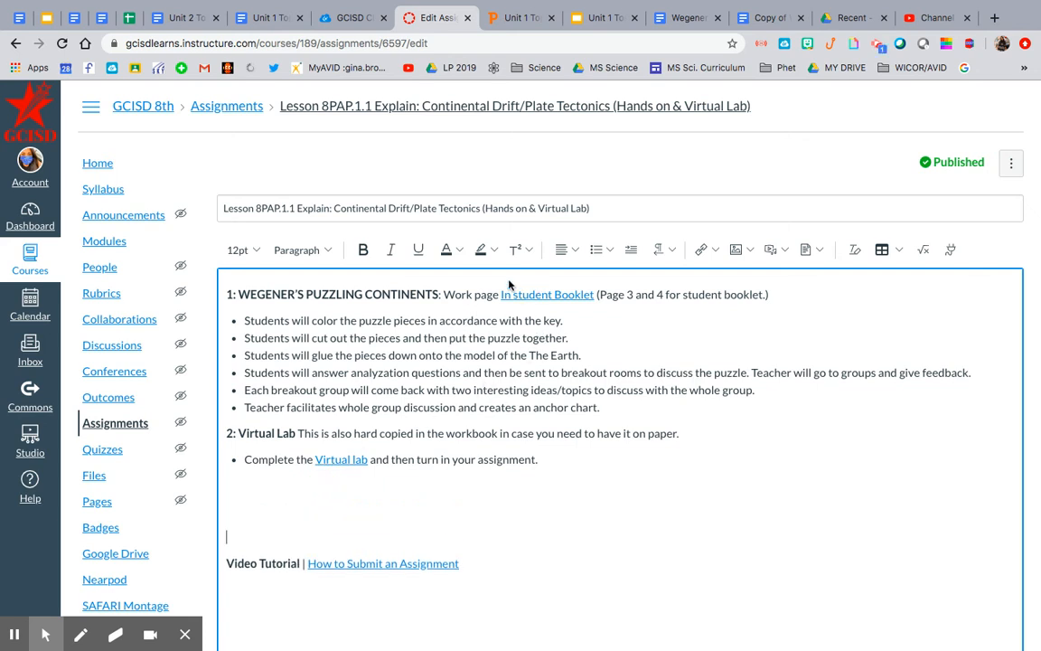
key(Return)
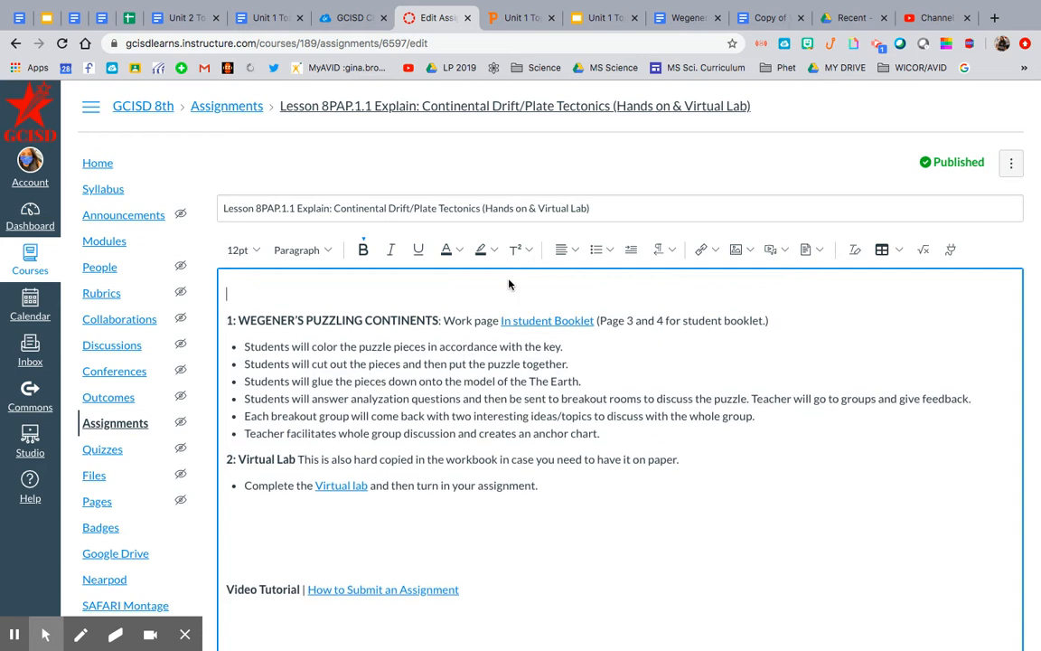
Insert a table with one column and three rows in the blank line at the start of the assignment description.
click(508, 284)
click(901, 250)
mouse_move(902, 282)
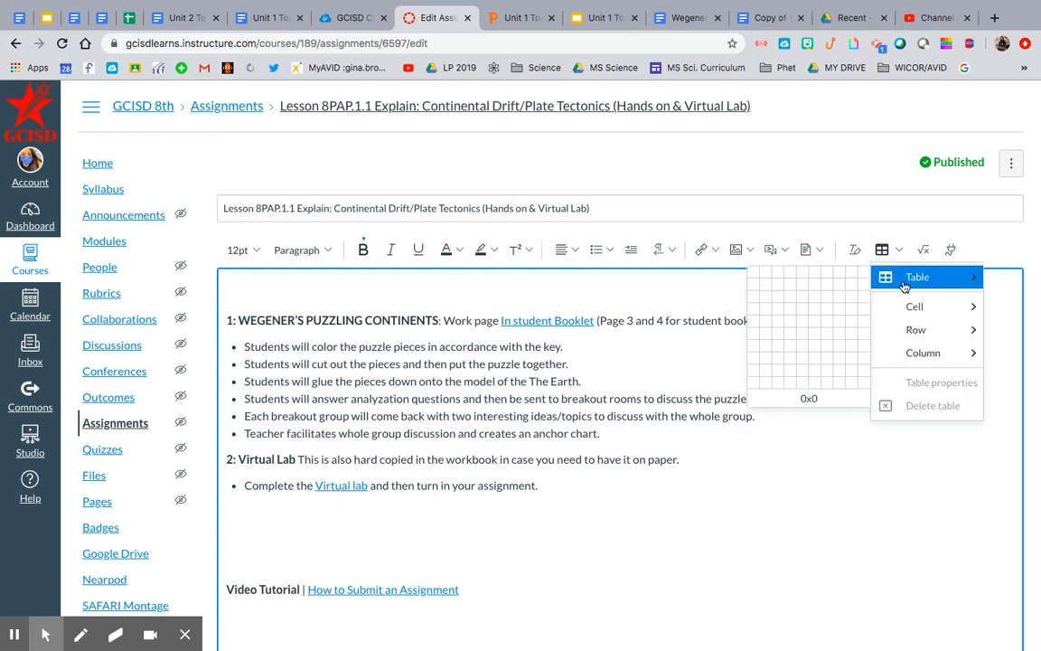
click(750, 291)
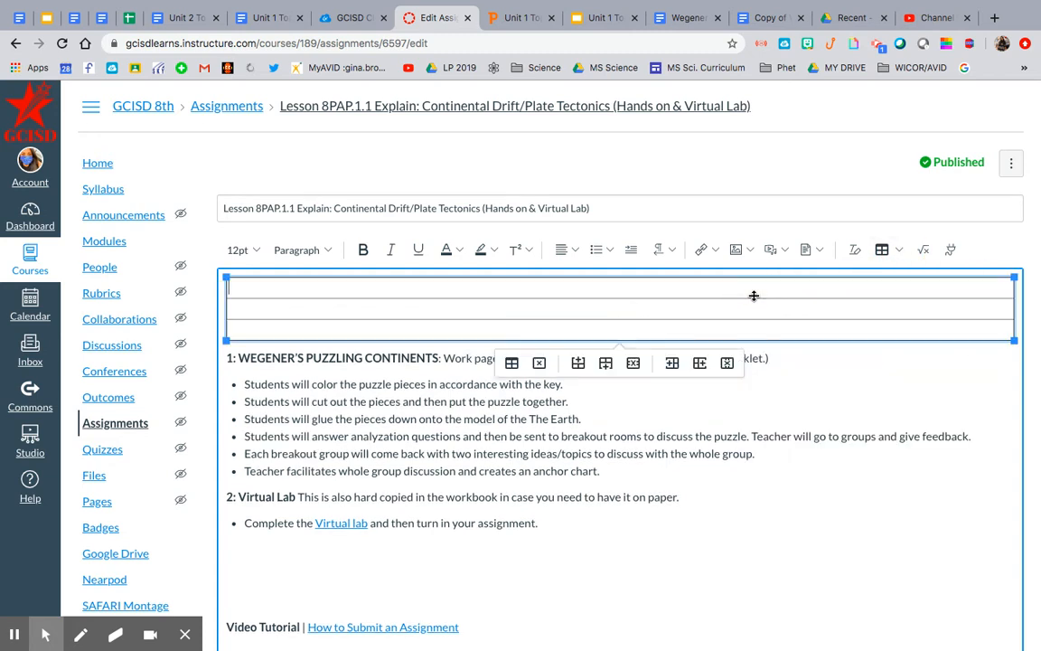
Move the whole "1: WEGENER'S PUZZLING CONTINENTS" line from below the table into its first row.
click(395, 347)
triple_click(392, 357)
key(ctrl+c)
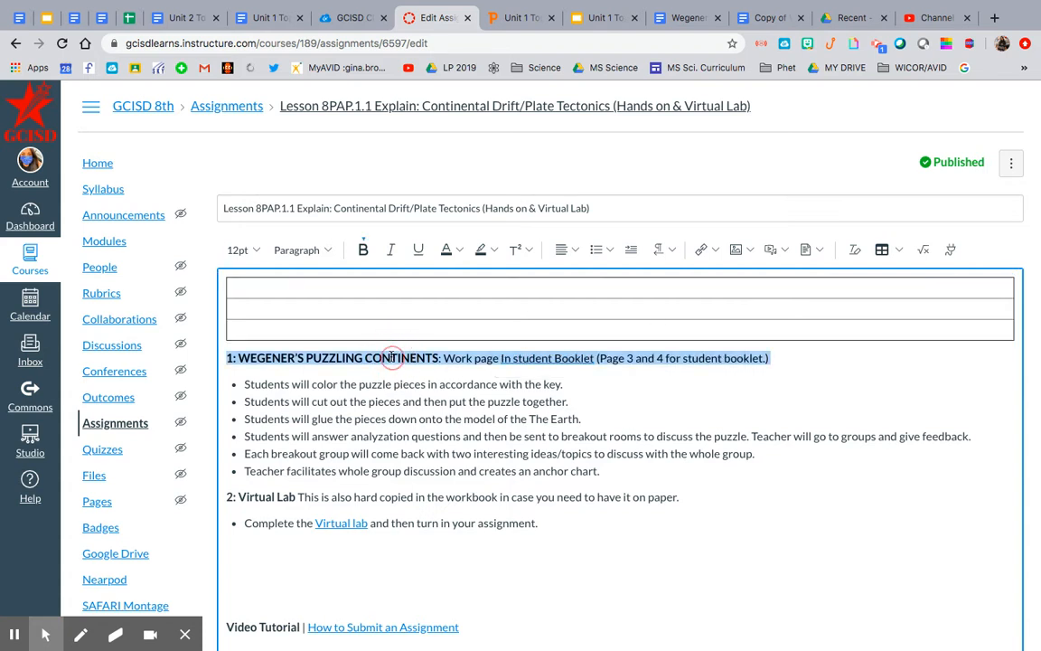
key(BackSpace)
click(414, 286)
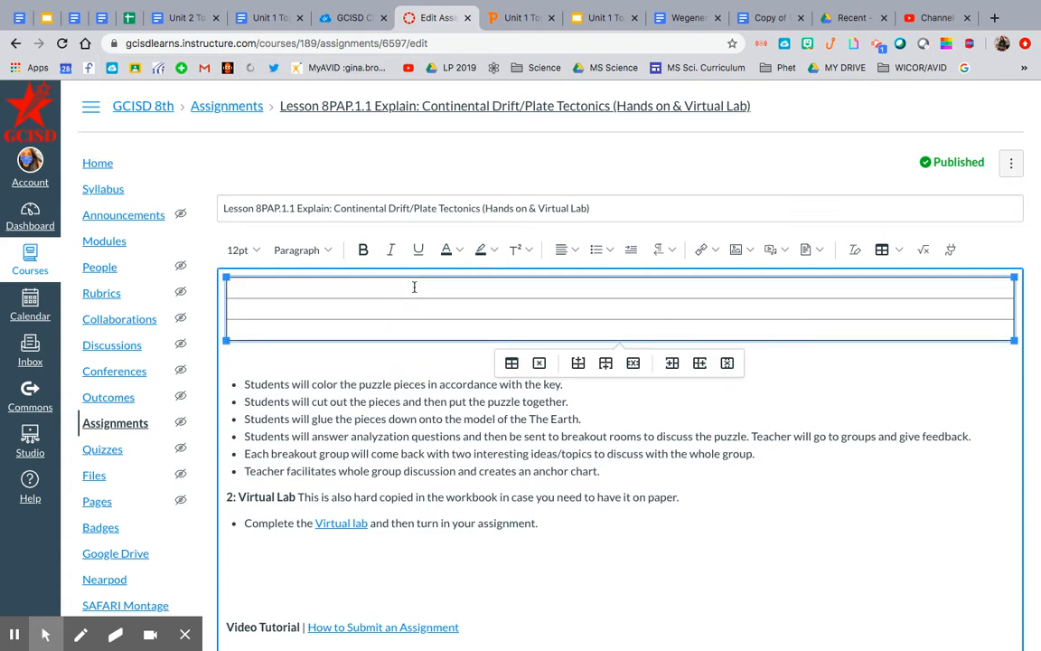
key(ctrl+v)
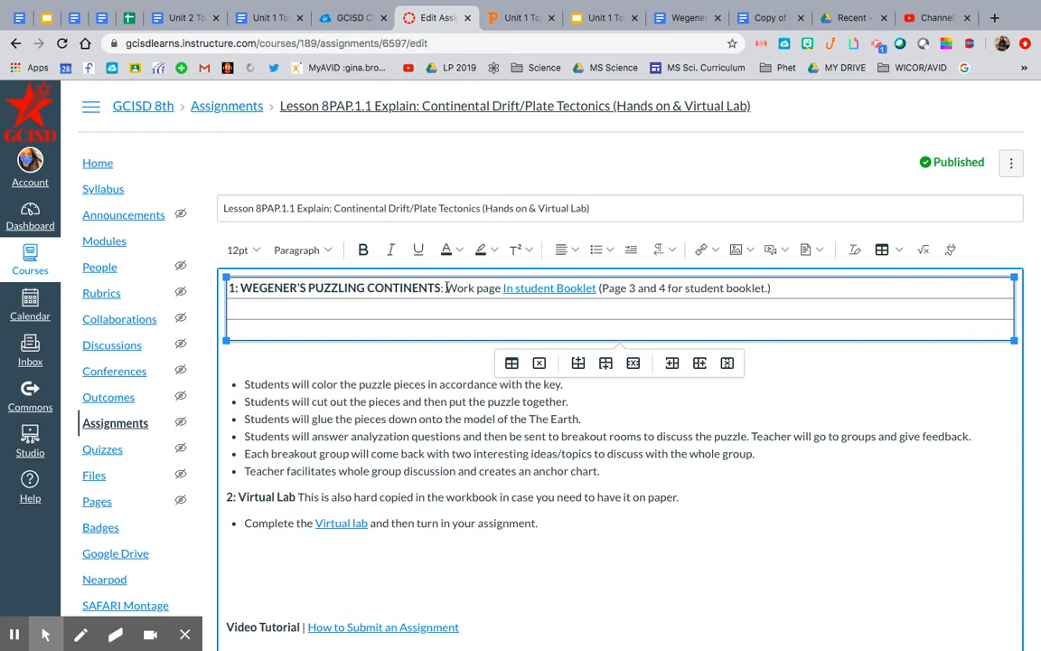
Remove the colon after the Wegener heading and move the "Work page In student Booklet (Page 3 and 4 for student booklet.)" text to the second row.
key(BackSpace)
key(BackSpace)
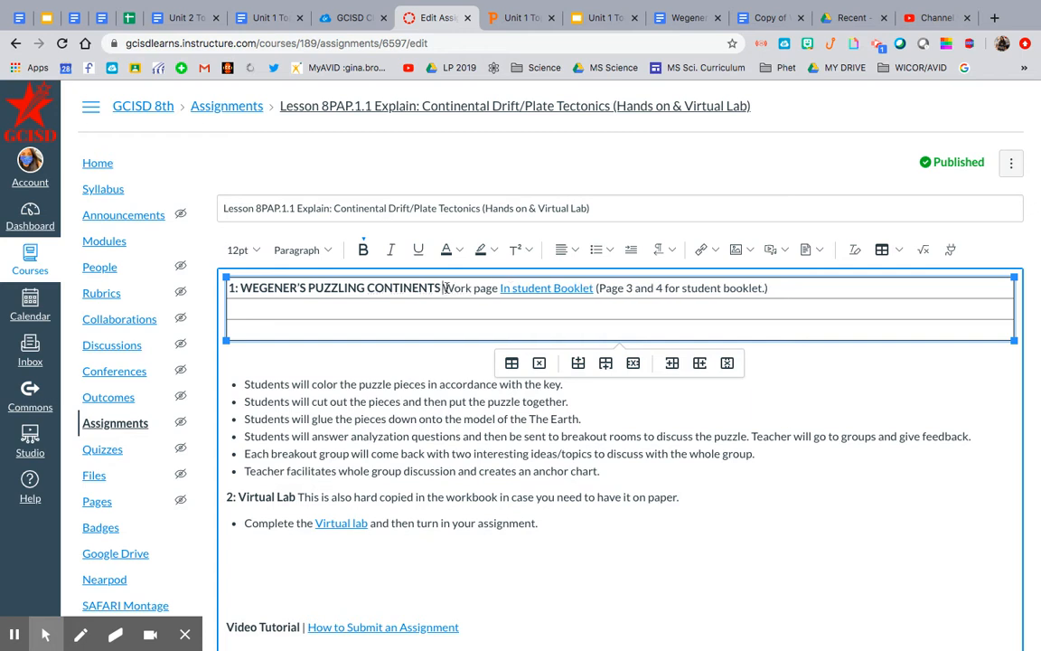
mouse_move(443, 286)
mouse_down()
mouse_move(783, 281)
mouse_move(443, 284)
mouse_up()
key(ctrl+c)
click(780, 284)
key(BackSpace)
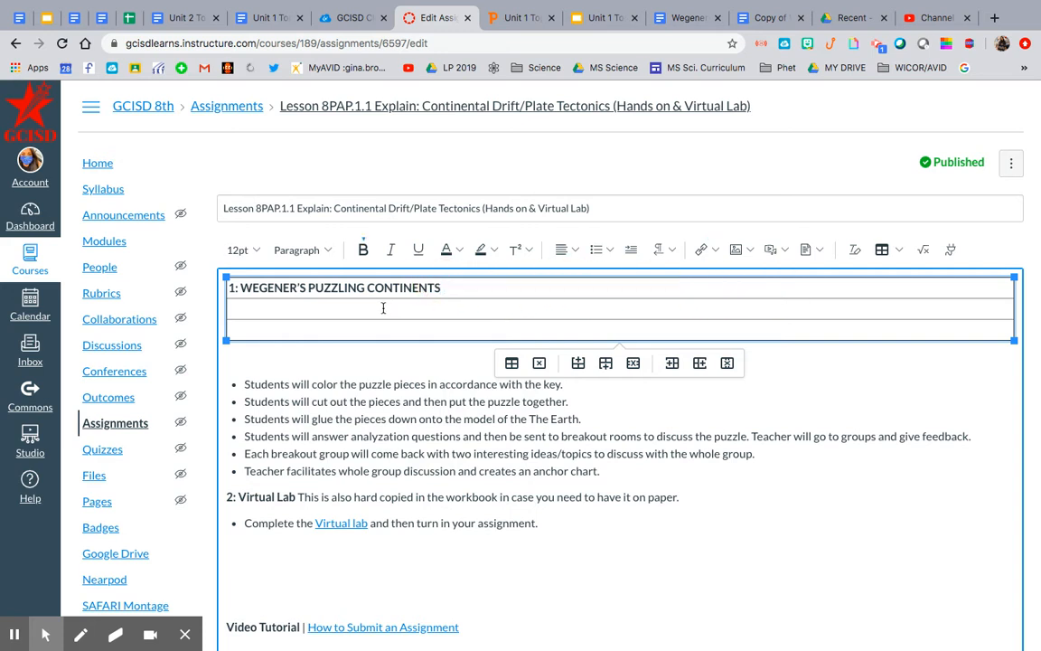
key(ctrl+v)
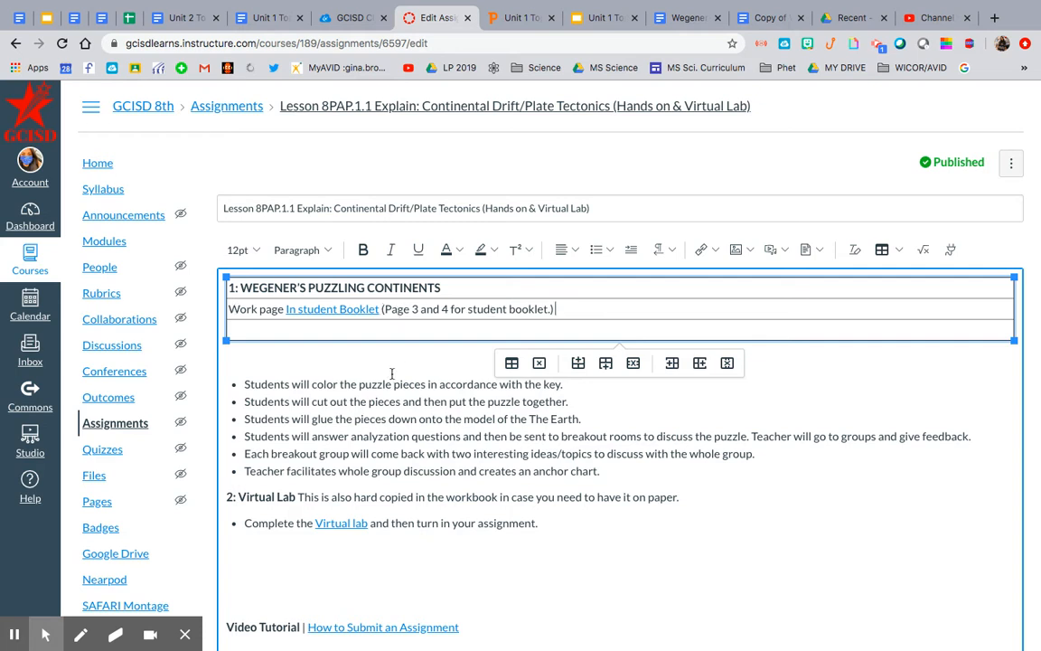
Move the six student instruction bullets into the table's third row and delete the empty bullet left behind.
drag(619, 474, 244, 378)
key(ctrl+x)
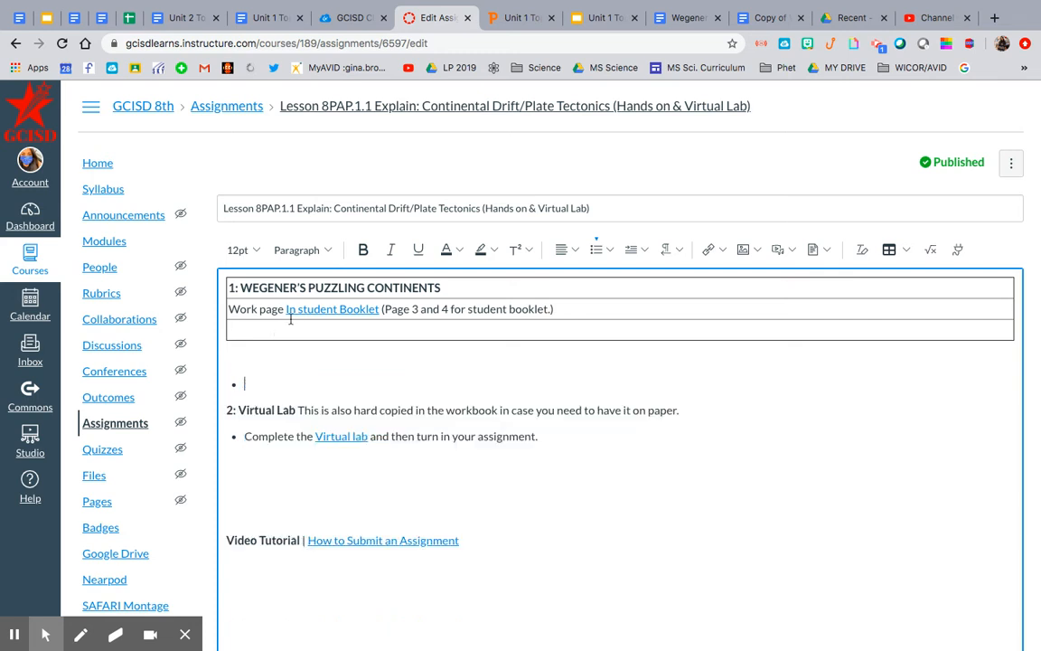
click(290, 329)
key(ctrl+v)
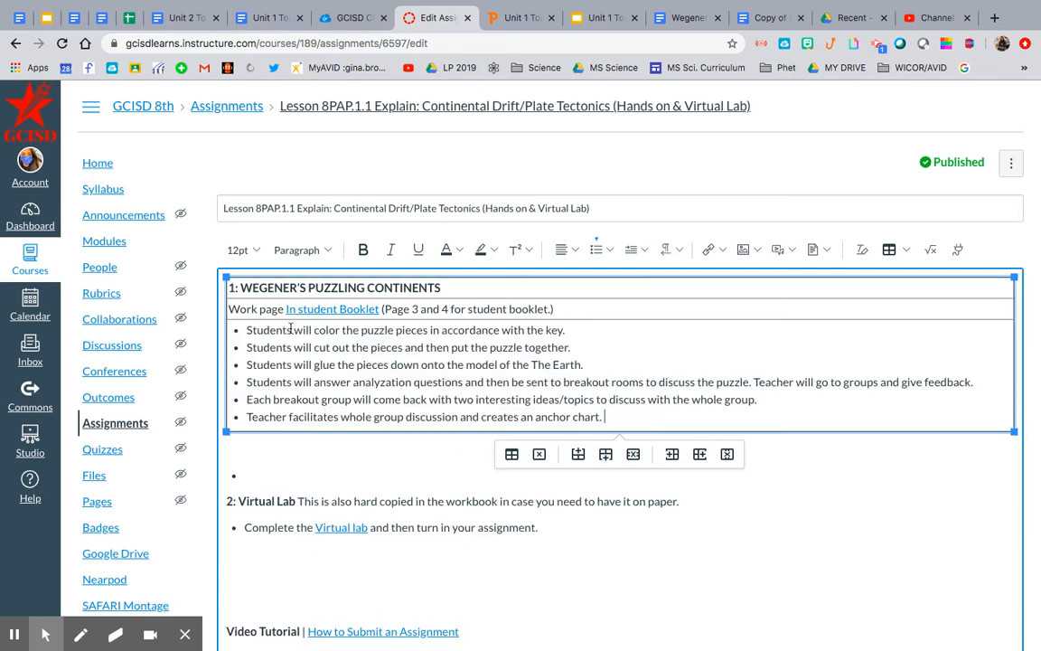
click(257, 487)
key(BackSpace)
Insert a new table row after the row containing the student instruction bullets.
click(625, 420)
click(905, 250)
mouse_move(921, 330)
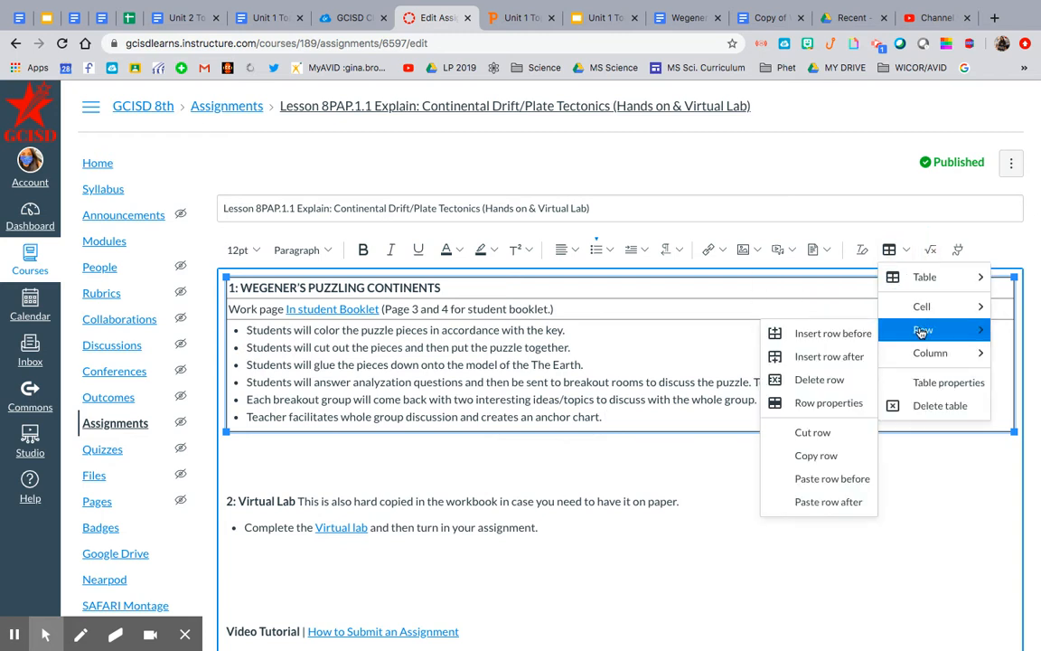
click(625, 423)
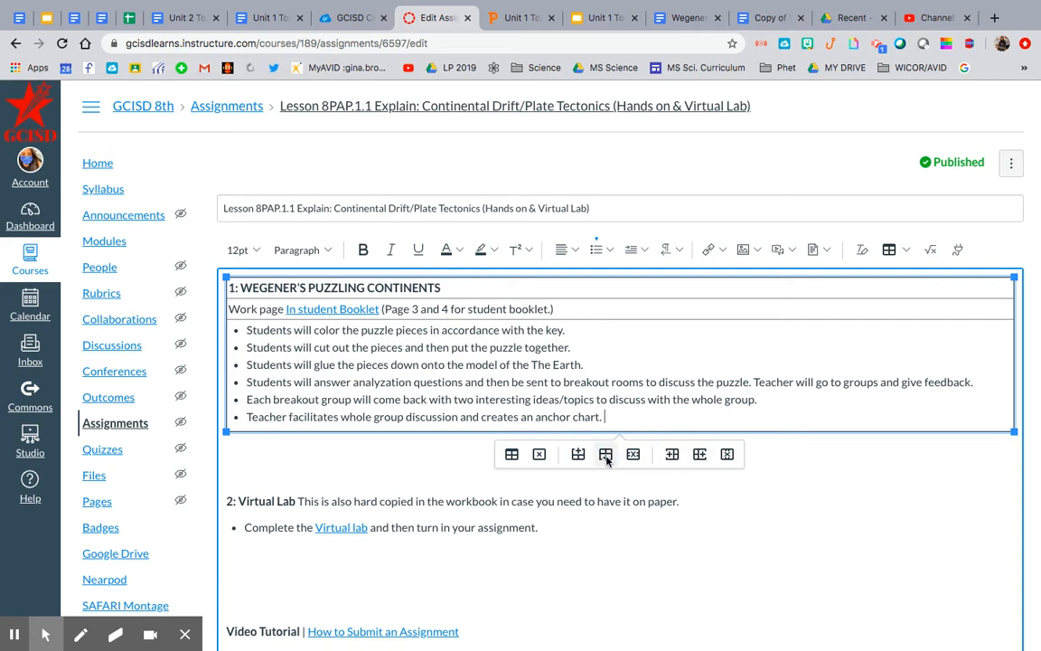
click(606, 455)
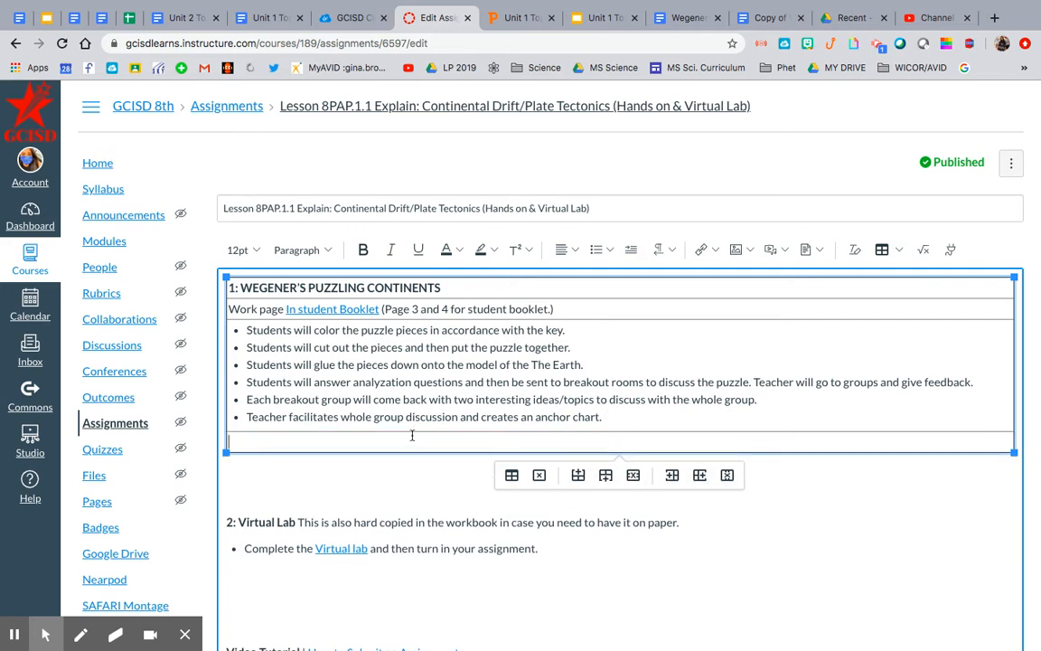
Move the "2: Virtual Lab" heading and its bullet into the new table row, and delete the leftover empty bullet.
triple_click(354, 523)
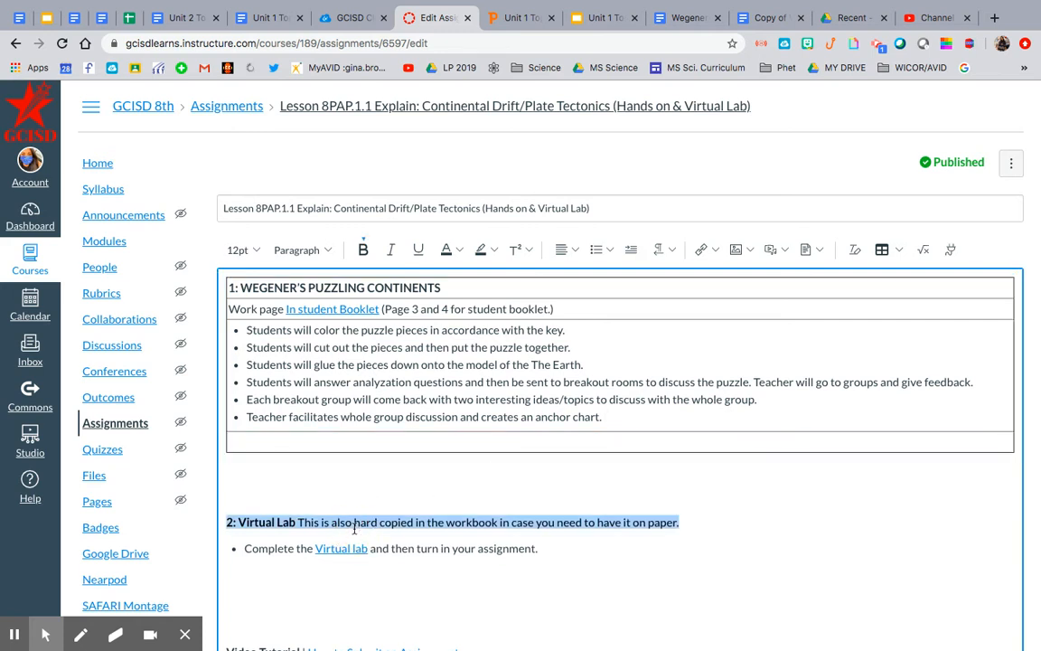
click(355, 529)
drag(542, 549, 238, 503)
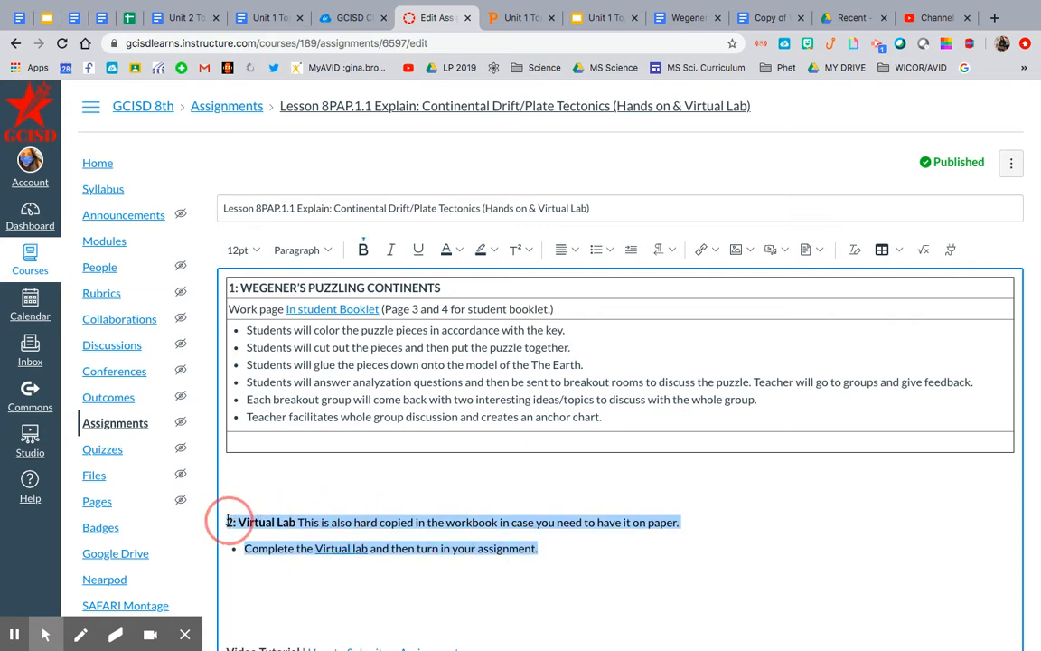
key(BackSpace)
click(305, 444)
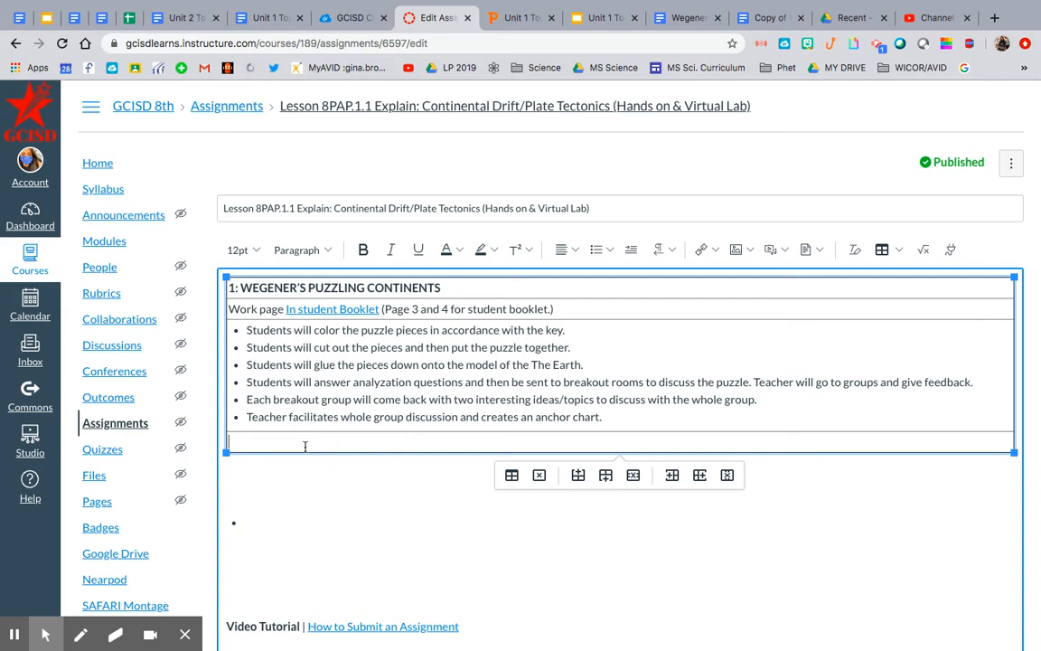
key(ctrl+v)
click(275, 559)
key(BackSpace)
key(BackSpace)
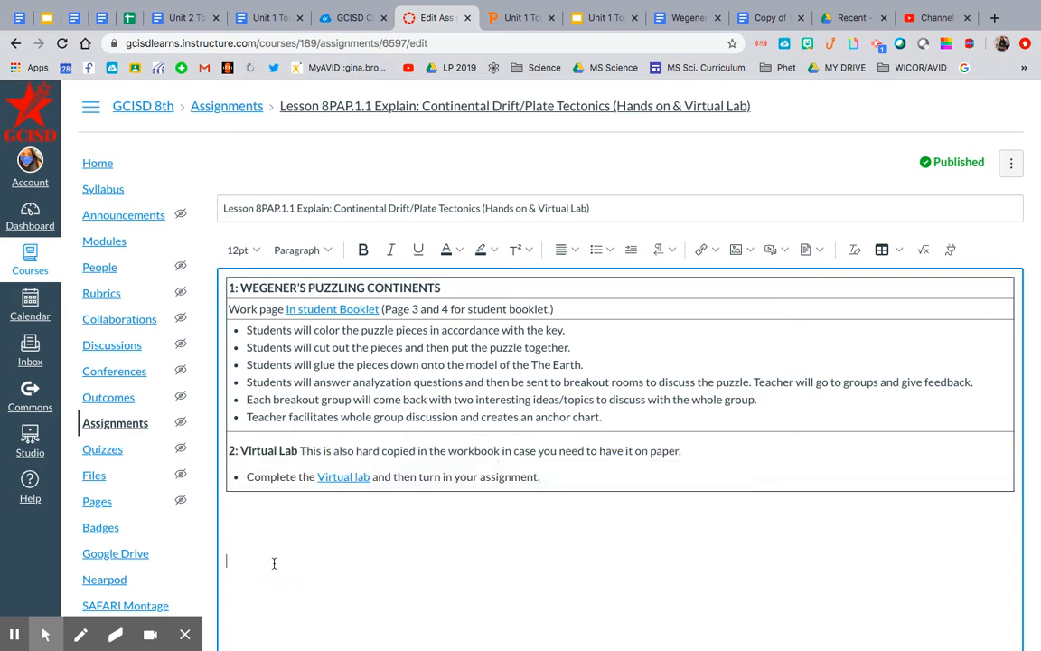
Remove the hyperlink from "In student Booklet" and add an empty line beneath the work page text.
click(351, 312)
click(705, 250)
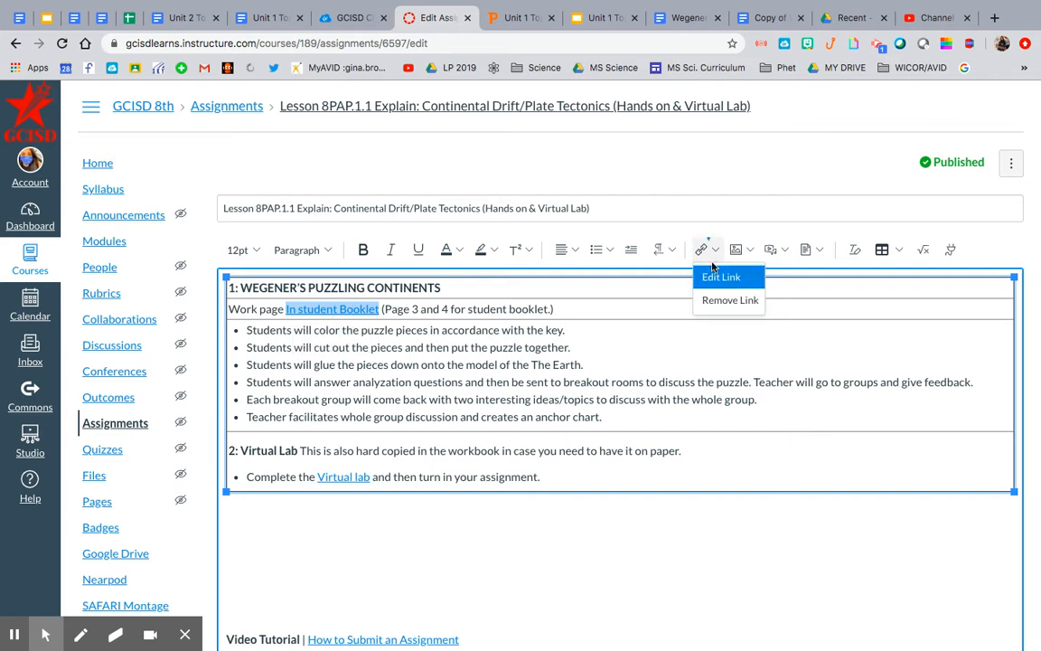
click(730, 300)
click(563, 312)
key(Return)
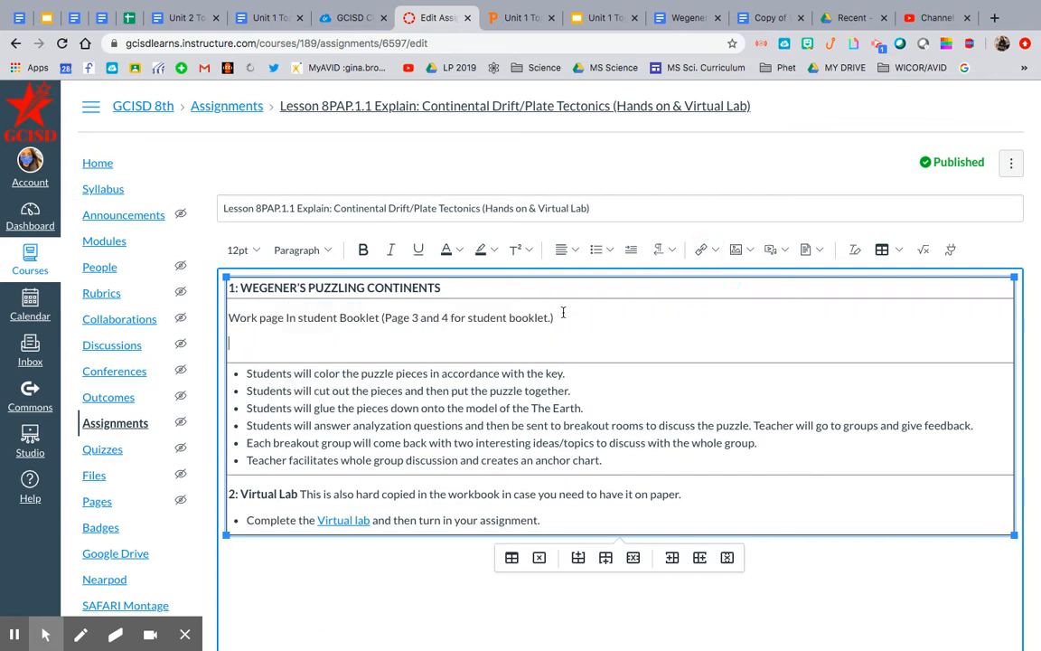
Start inserting a file from Google Apps and browse a Drive folder for the Wegener's Puzzling Continents document.
click(951, 249)
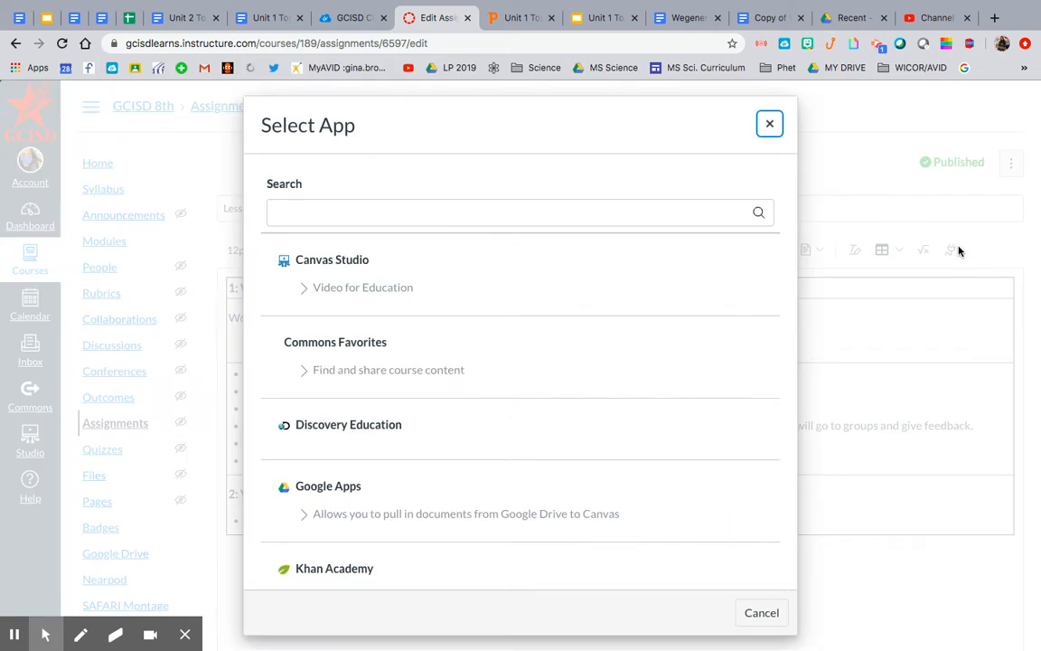
click(338, 486)
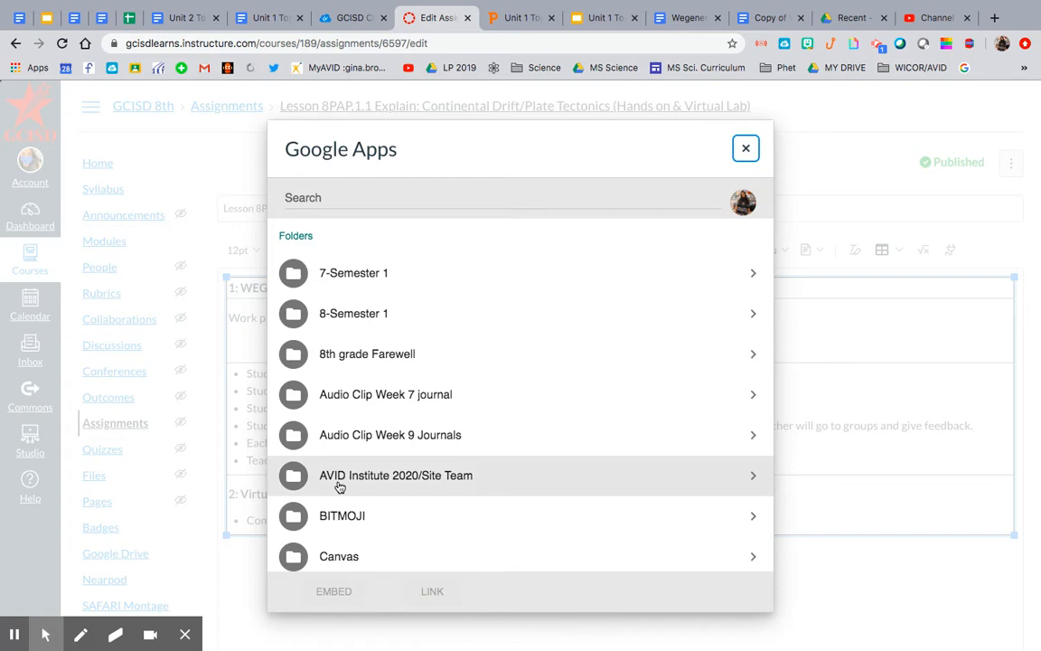
scroll(430, 493, down, 2)
click(375, 489)
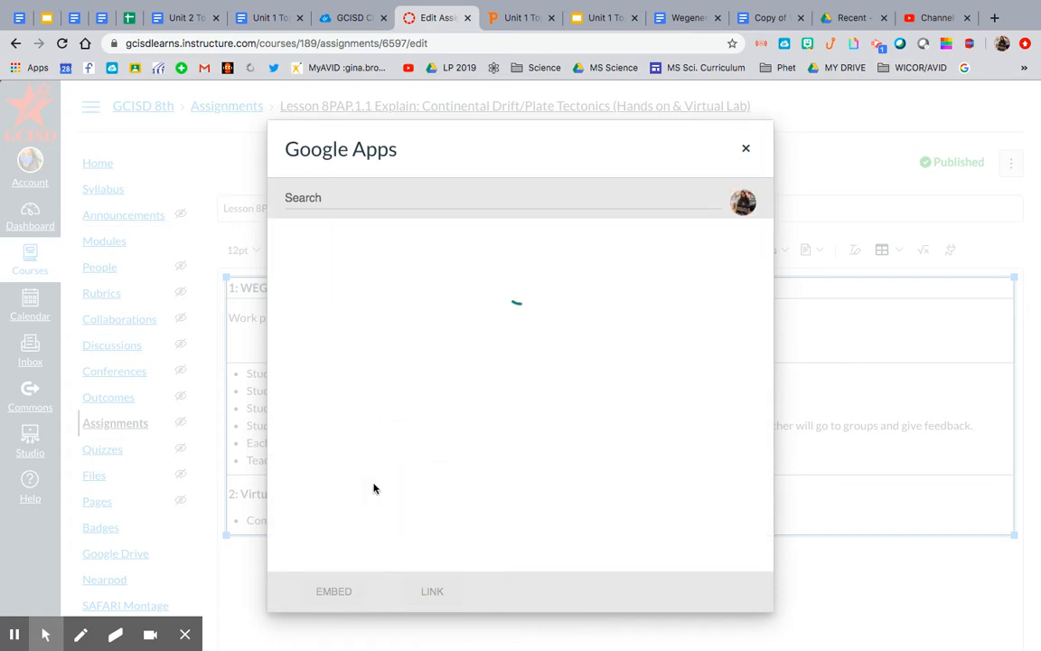
scroll(534, 442, down, 3)
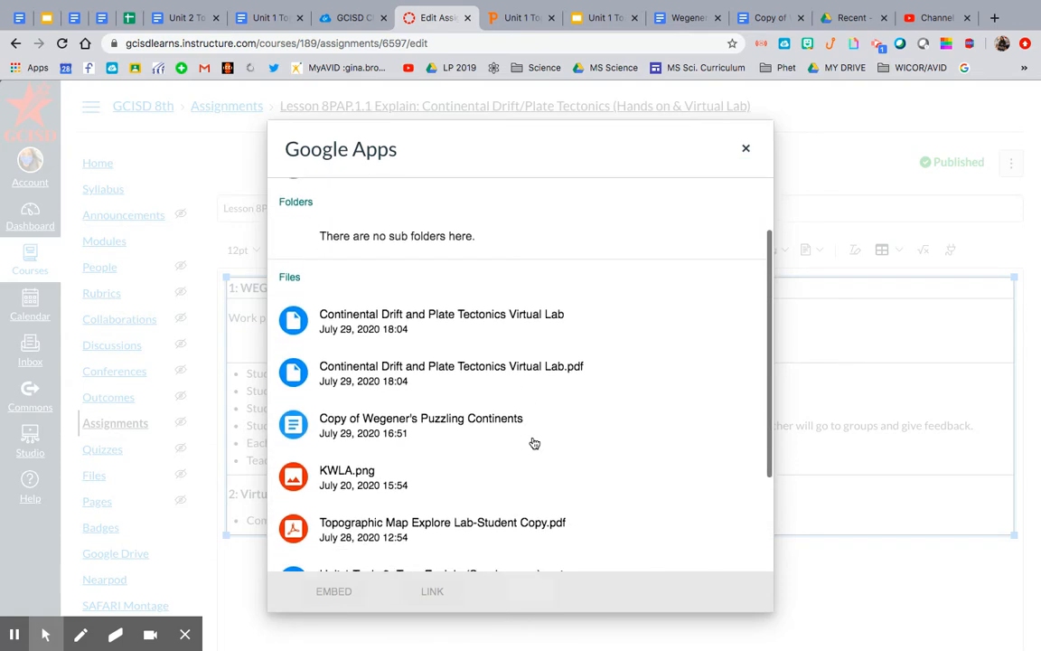
scroll(534, 443, down, 2)
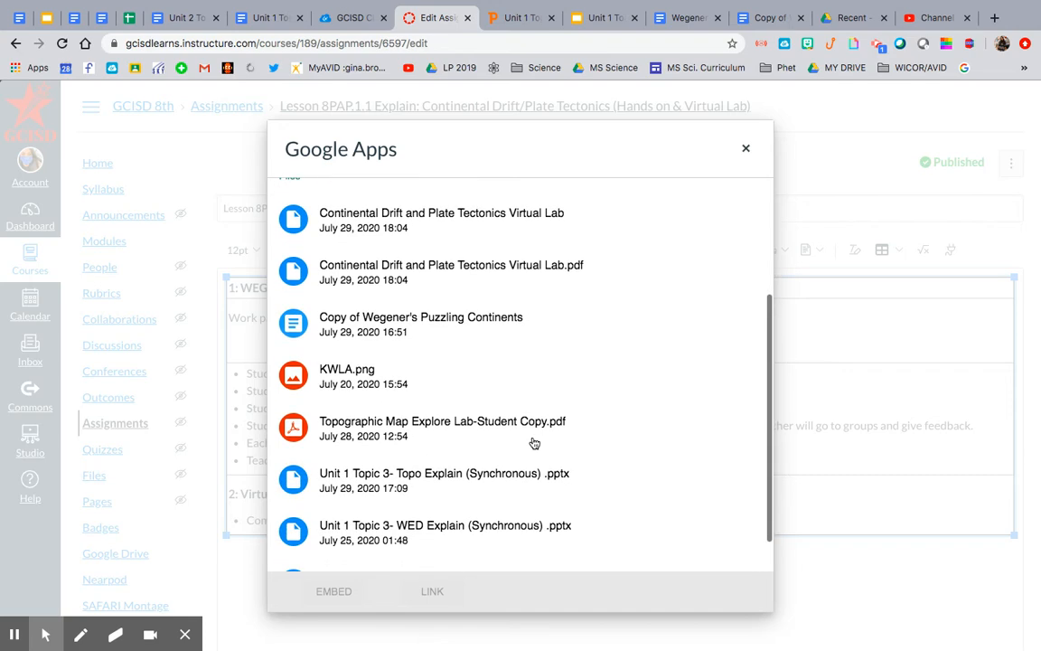
scroll(534, 443, down, 1)
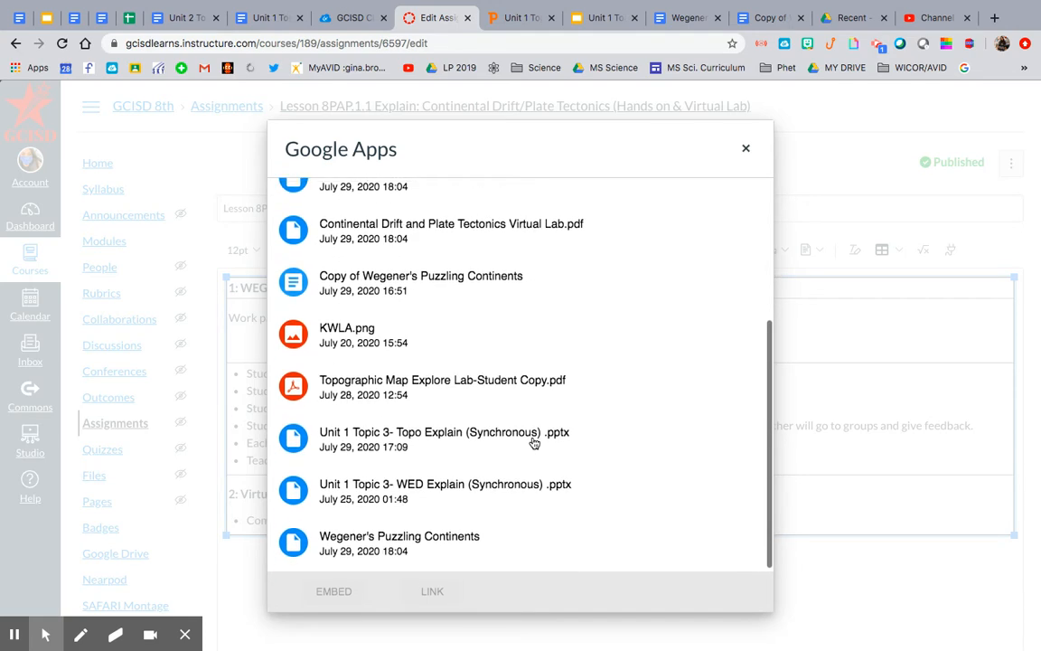
scroll(534, 443, up, 2)
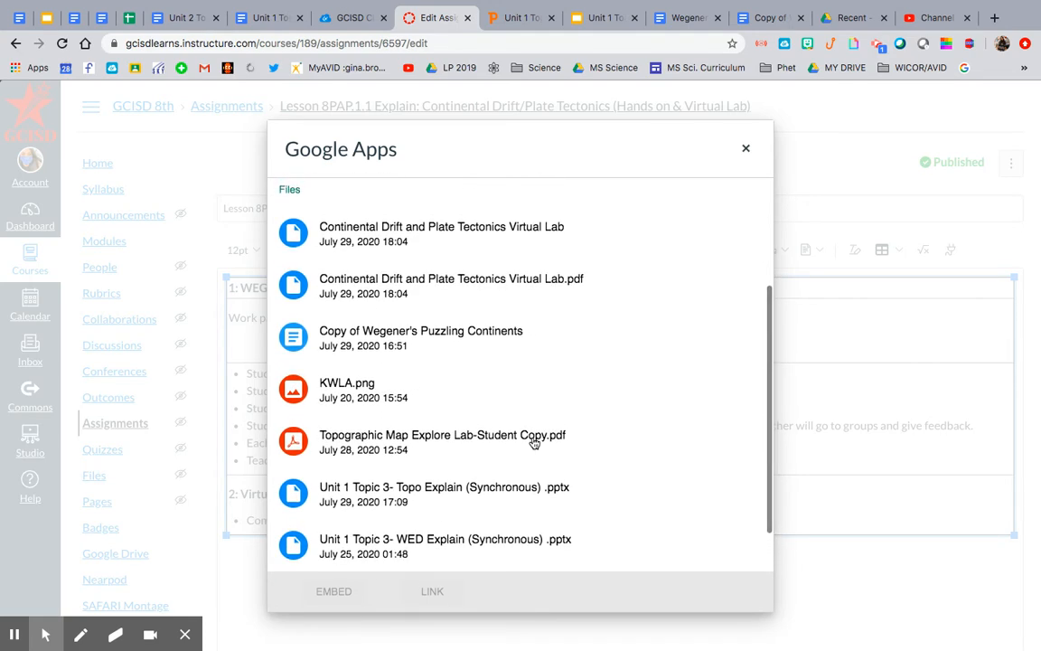
scroll(534, 443, down, 2)
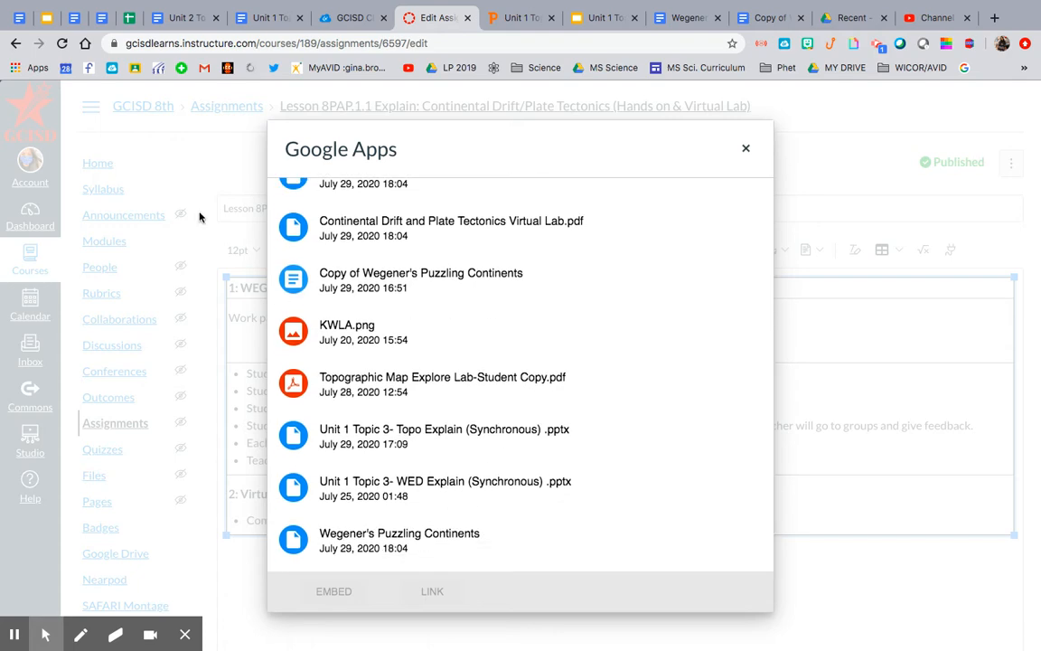
Switch to the 8th Grade planning template in Google Docs and check the "In student Booklet" link in the Explain row.
key(ctrl+Right)
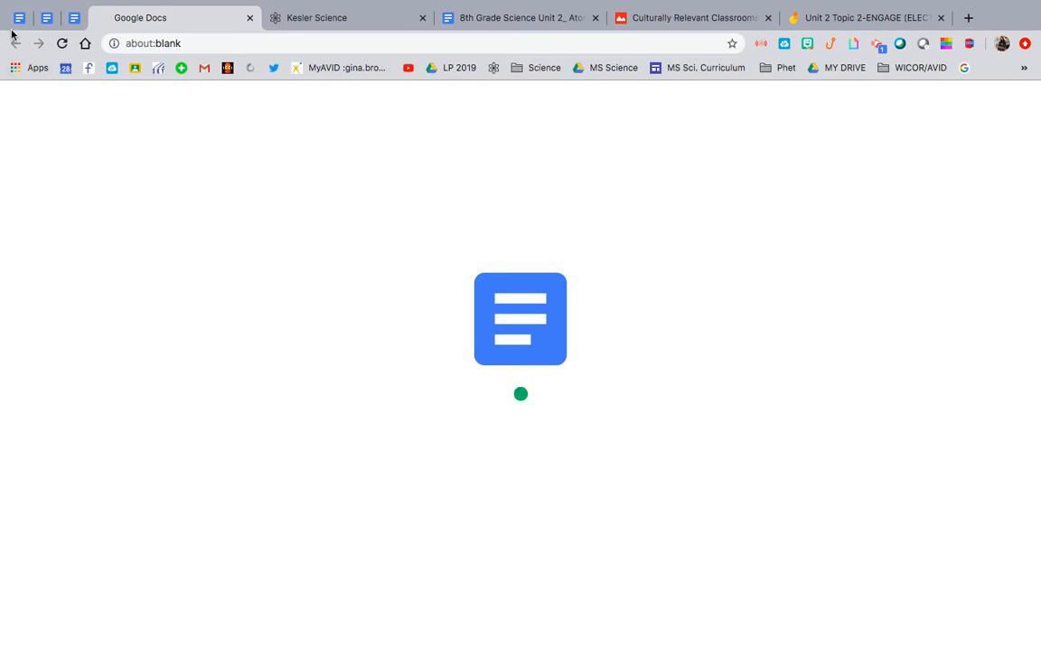
click(16, 19)
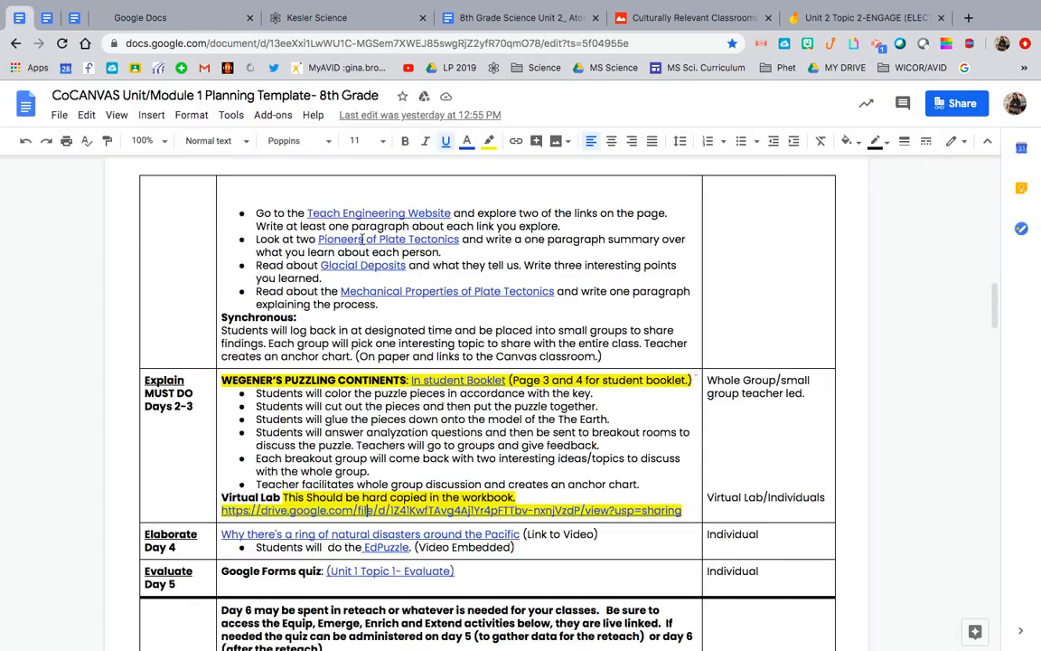
click(485, 381)
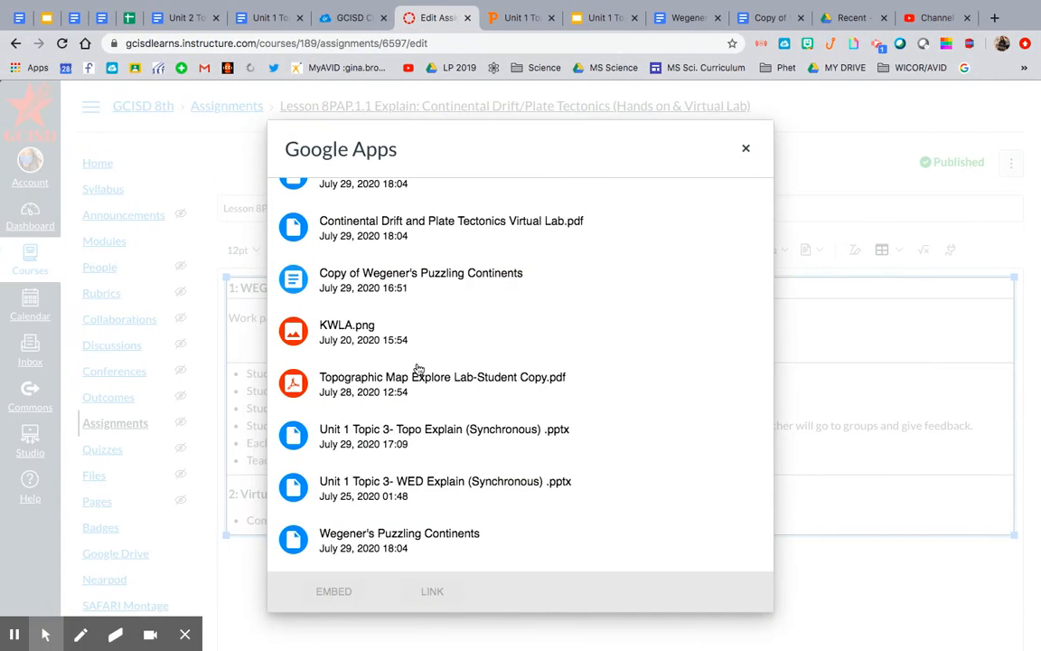
Back in Canvas, embed the Wegener's Puzzling Continents file below the work page text and review the embedded document.
click(418, 537)
click(336, 595)
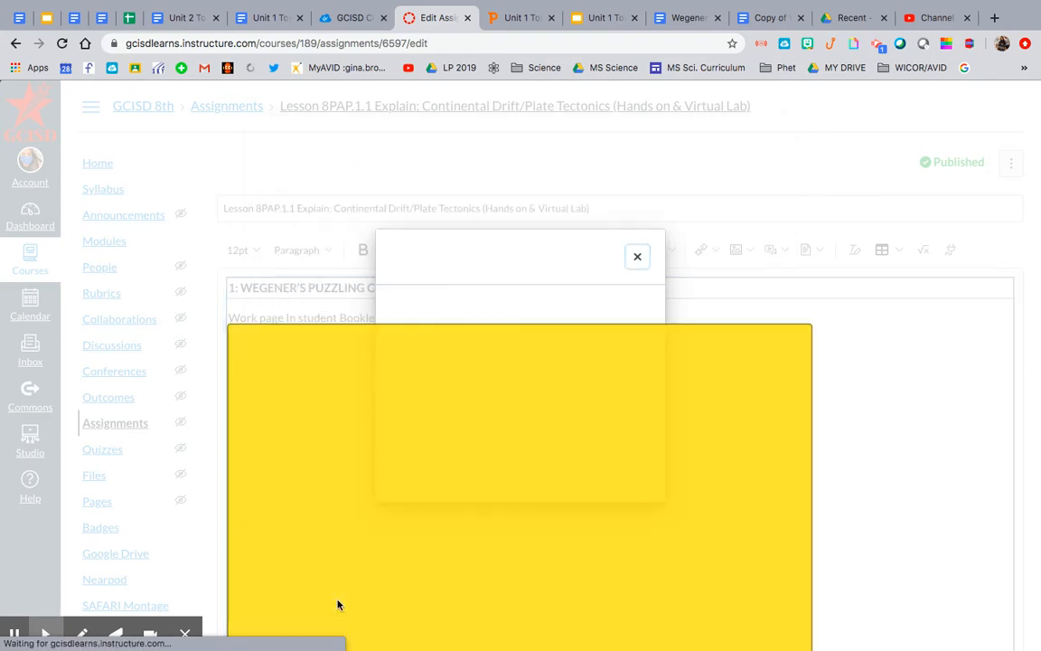
scroll(633, 466, down, 3)
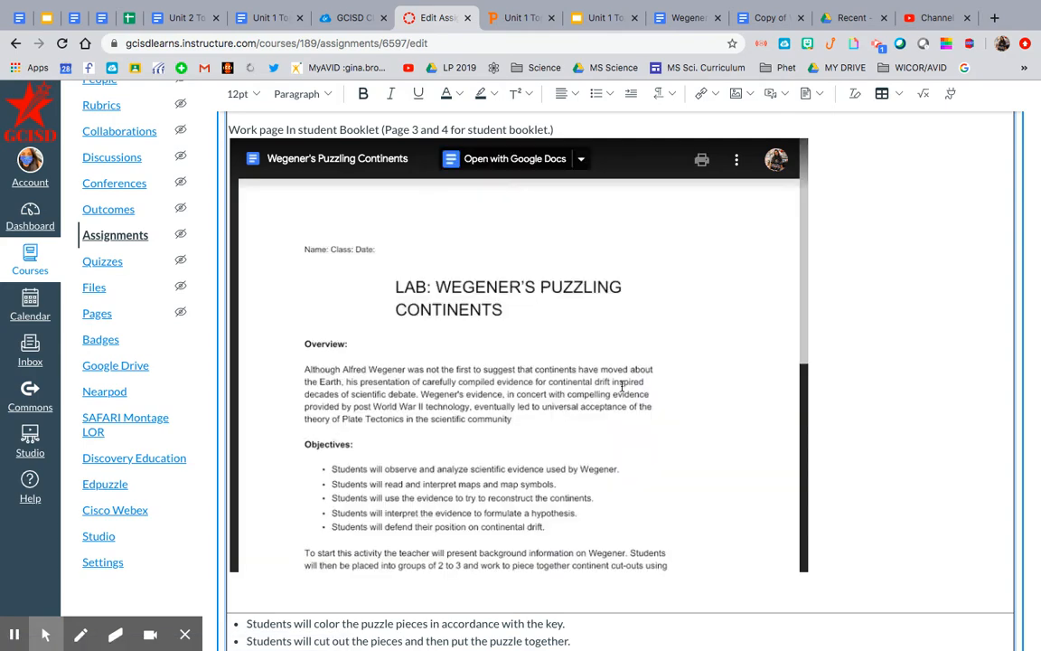
scroll(622, 387, down, 1)
scroll(622, 387, up, 1)
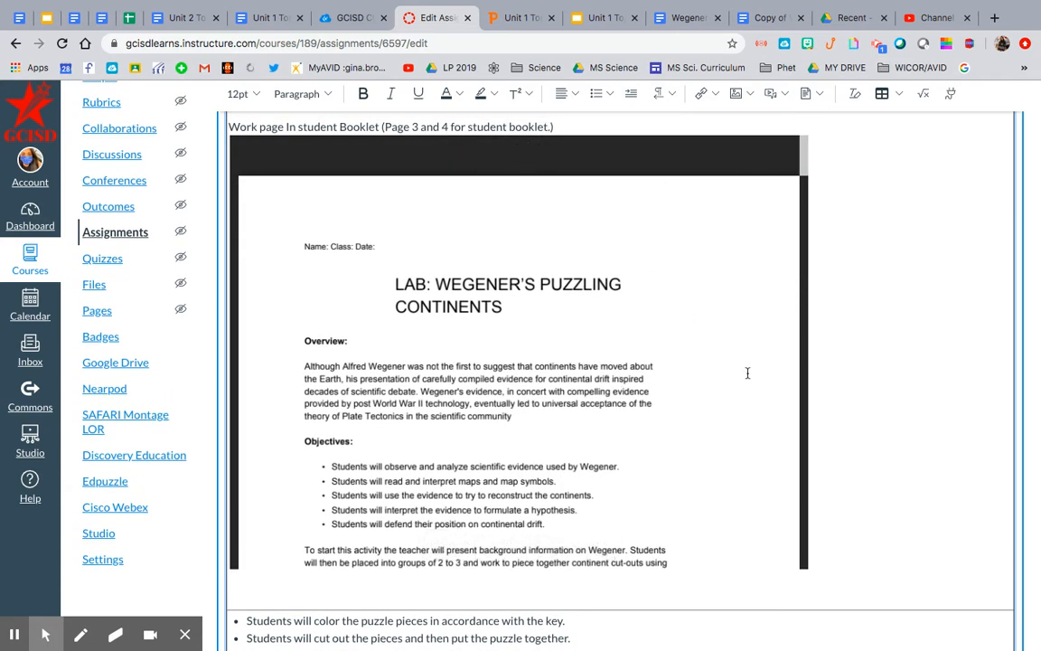
Set the assignment's submission type to Online, allowing File Uploads with the Restrict Upload File Types option enabled.
scroll(864, 391, down, 10)
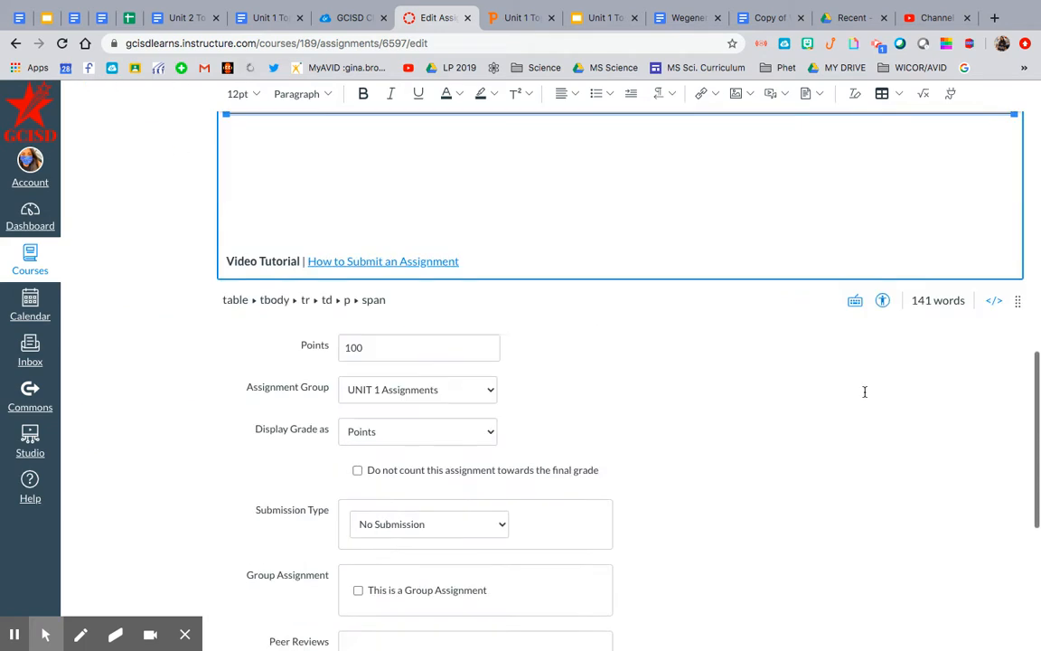
scroll(864, 396, up, 2)
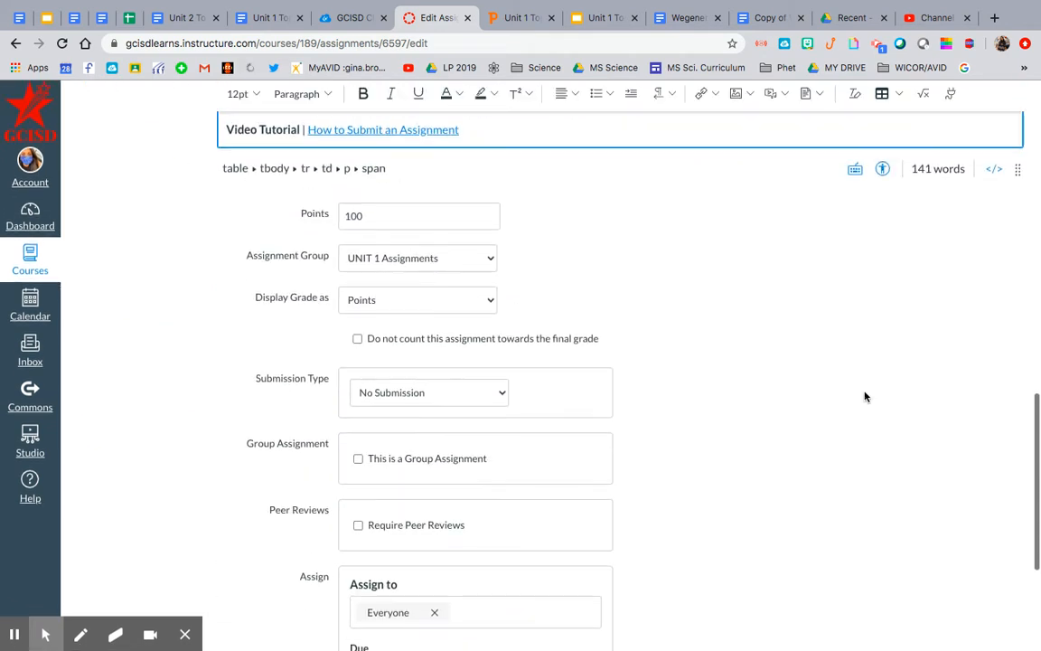
click(441, 394)
click(427, 408)
scroll(427, 408, down, 2)
click(359, 393)
click(374, 422)
click(520, 454)
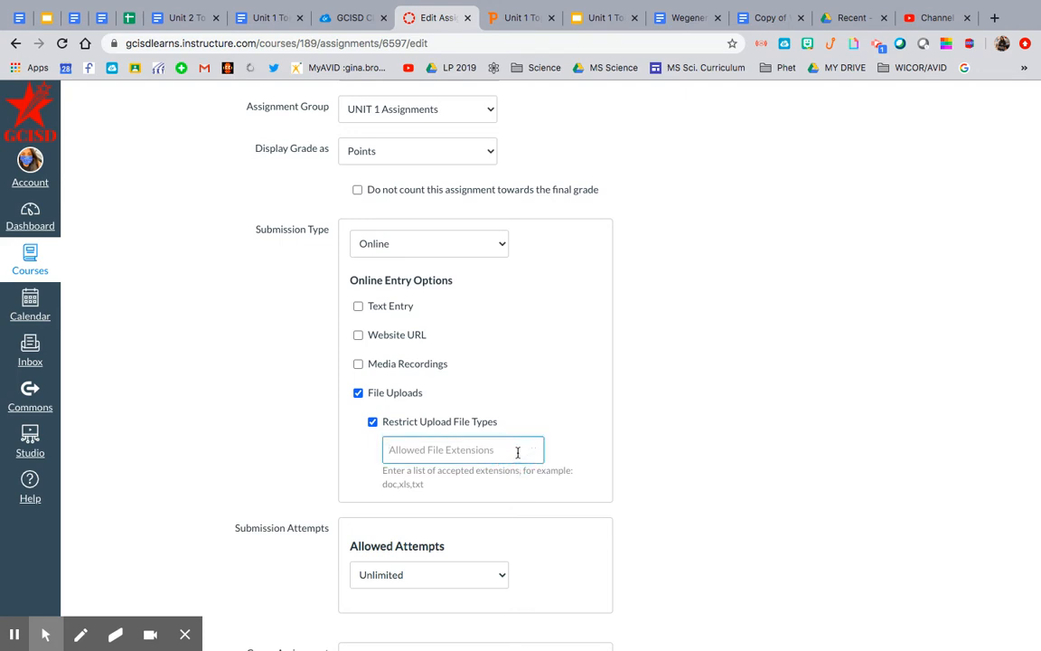
Remove the upload file type restriction and switch the Text Entry option on and off again.
click(377, 423)
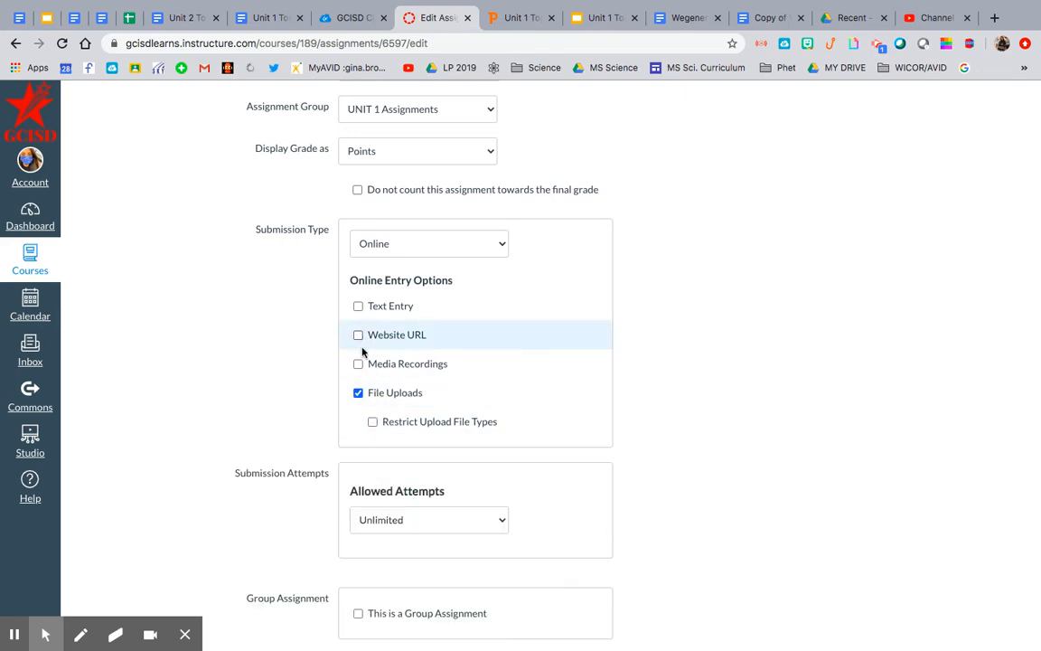
click(359, 309)
click(359, 307)
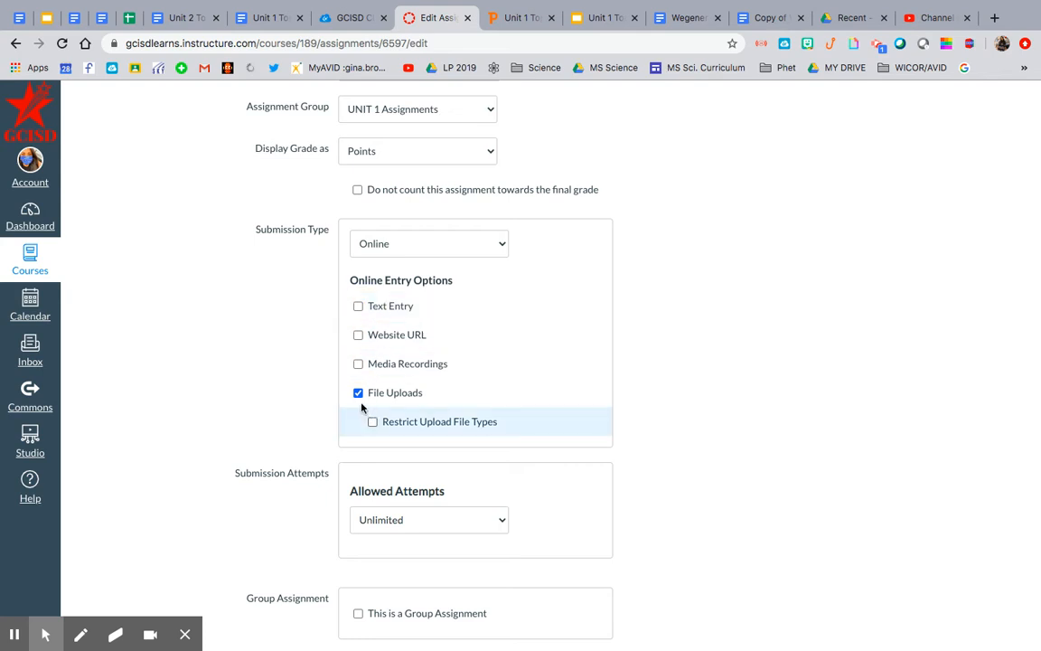
Switch the submission type to On Paper and back to No Submission.
click(426, 250)
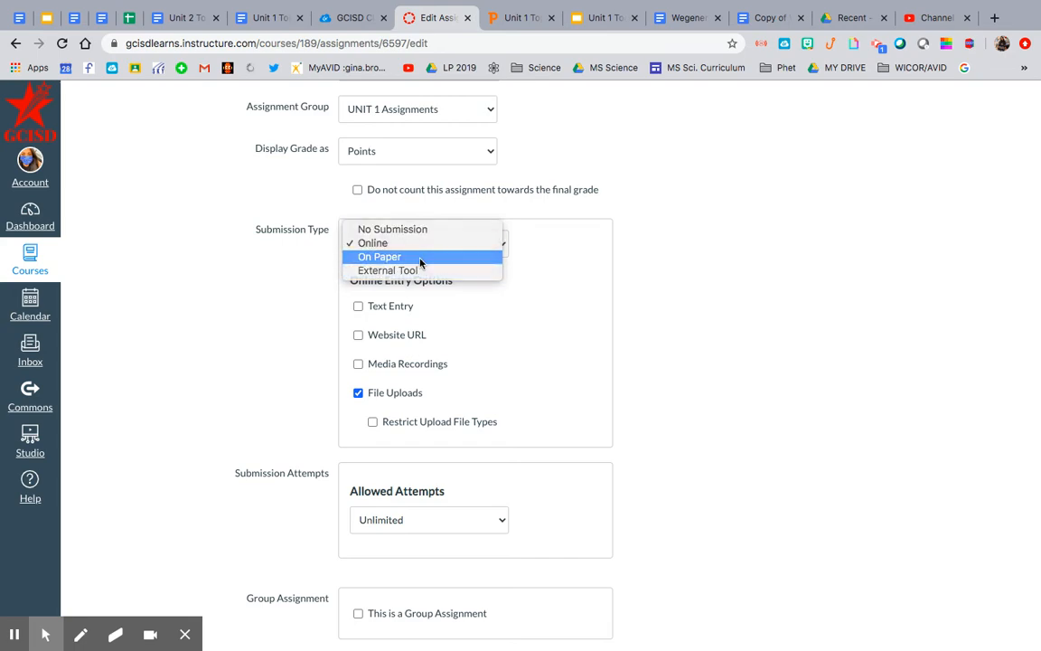
click(420, 258)
click(422, 243)
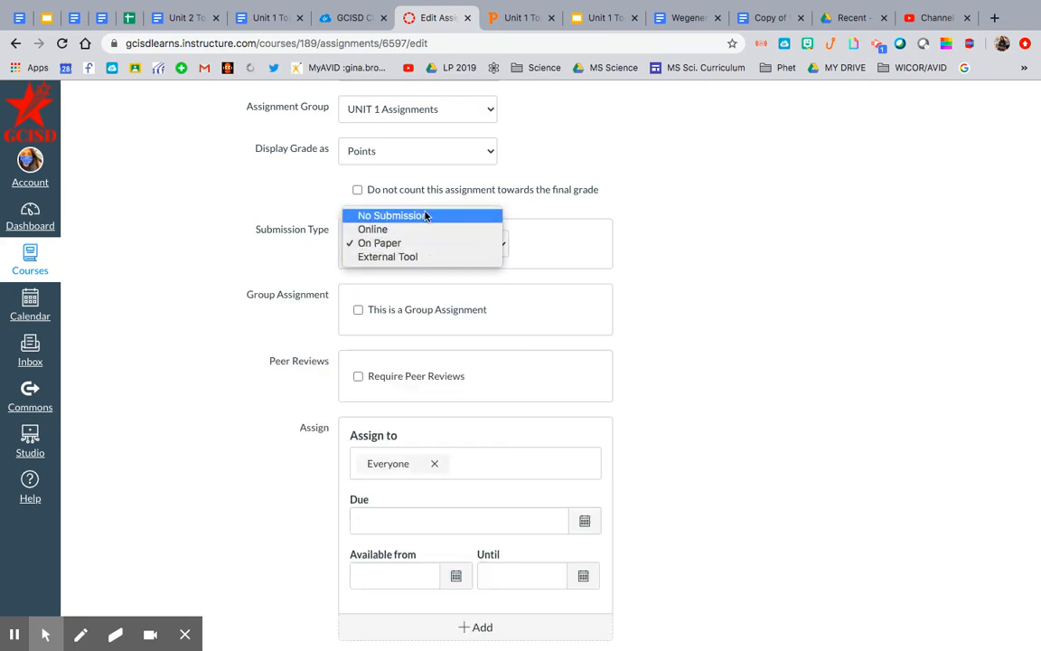
click(426, 216)
Remove the hyperlink from "Virtual lab" in the last table row and add an empty bullet beneath that line.
scroll(723, 257, up, 10)
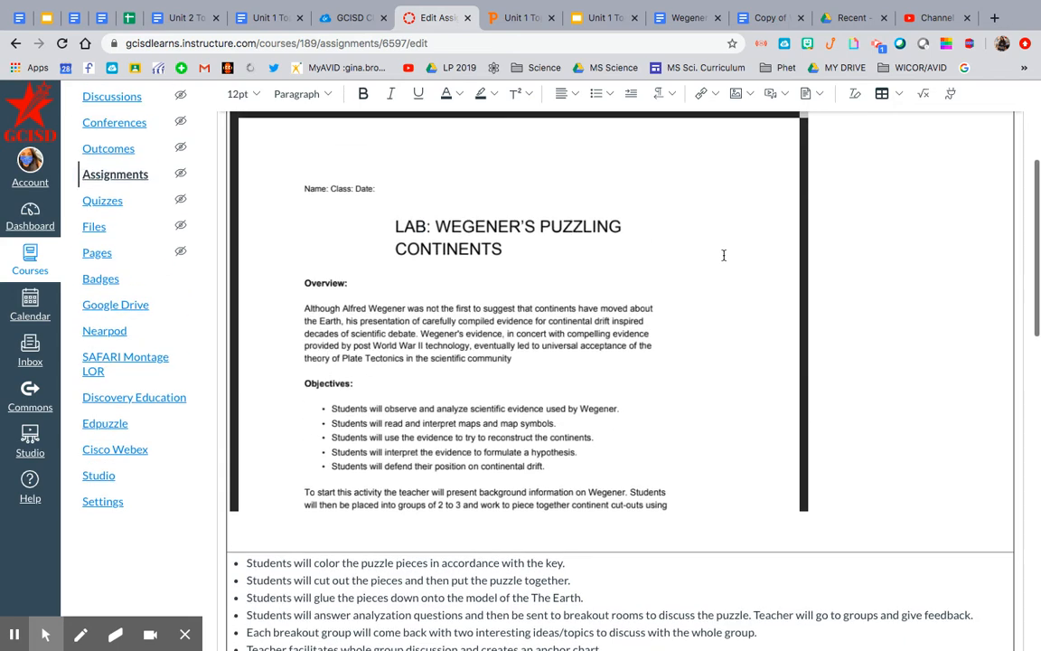
scroll(723, 256, down, 5)
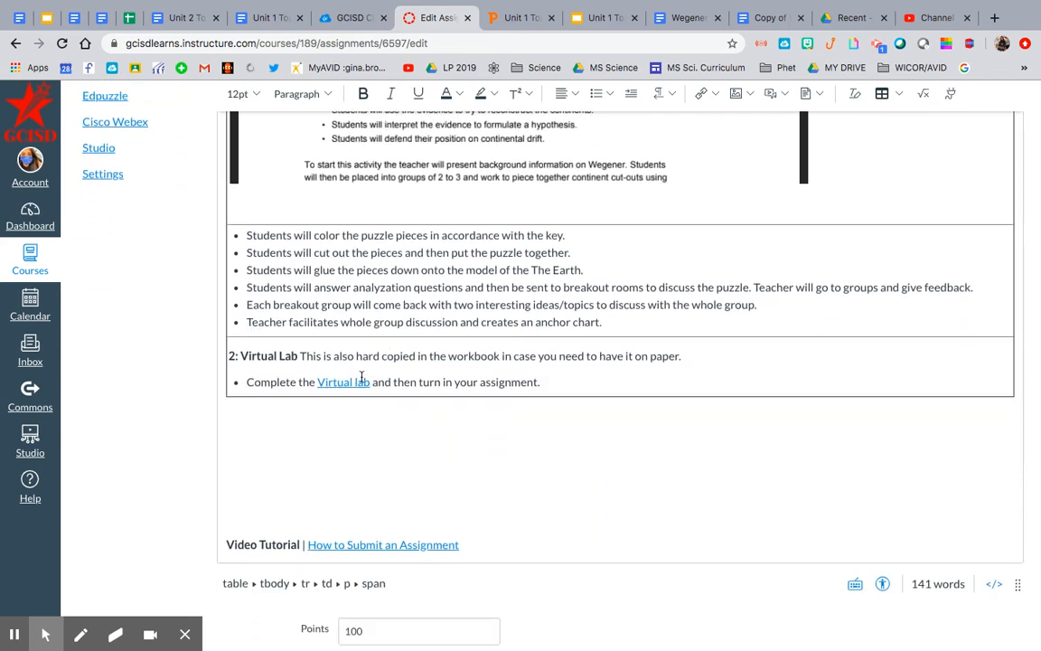
click(362, 382)
click(709, 93)
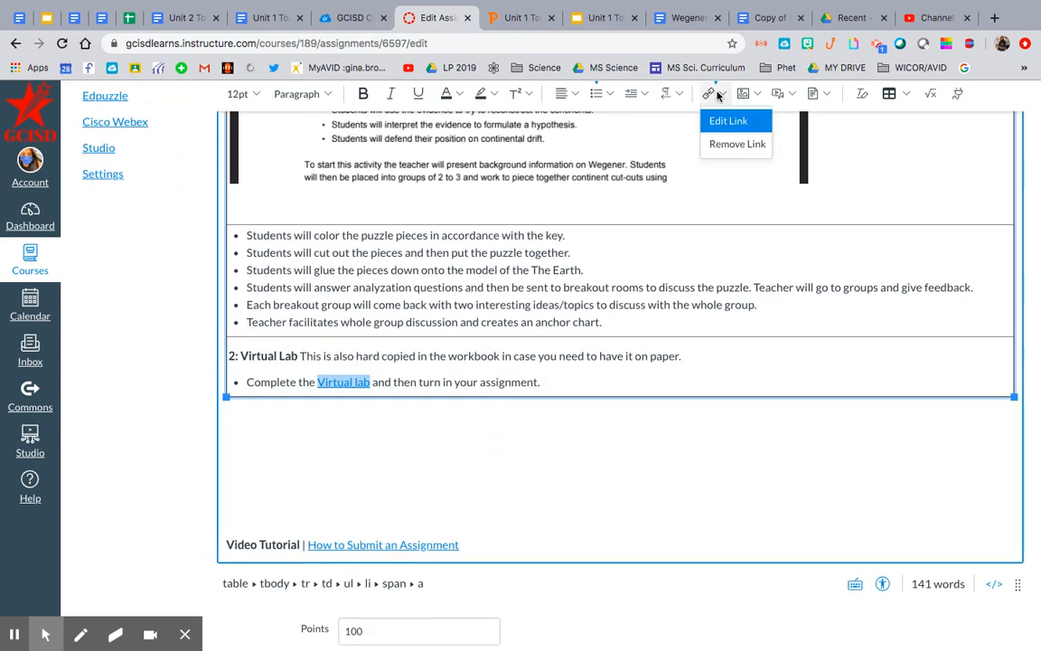
click(721, 143)
click(554, 382)
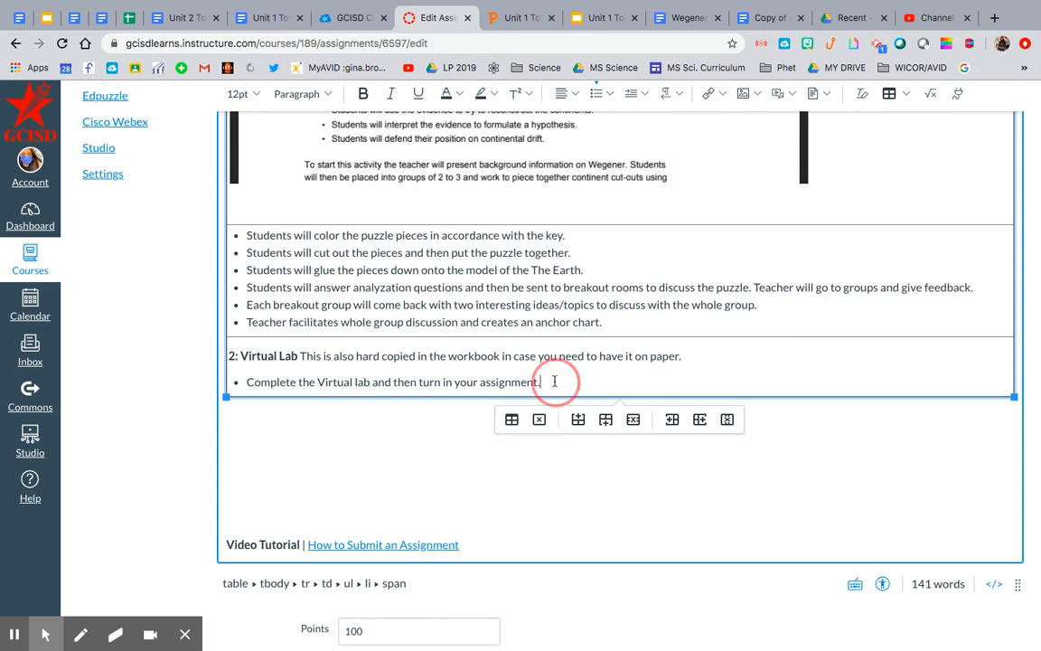
key(Return)
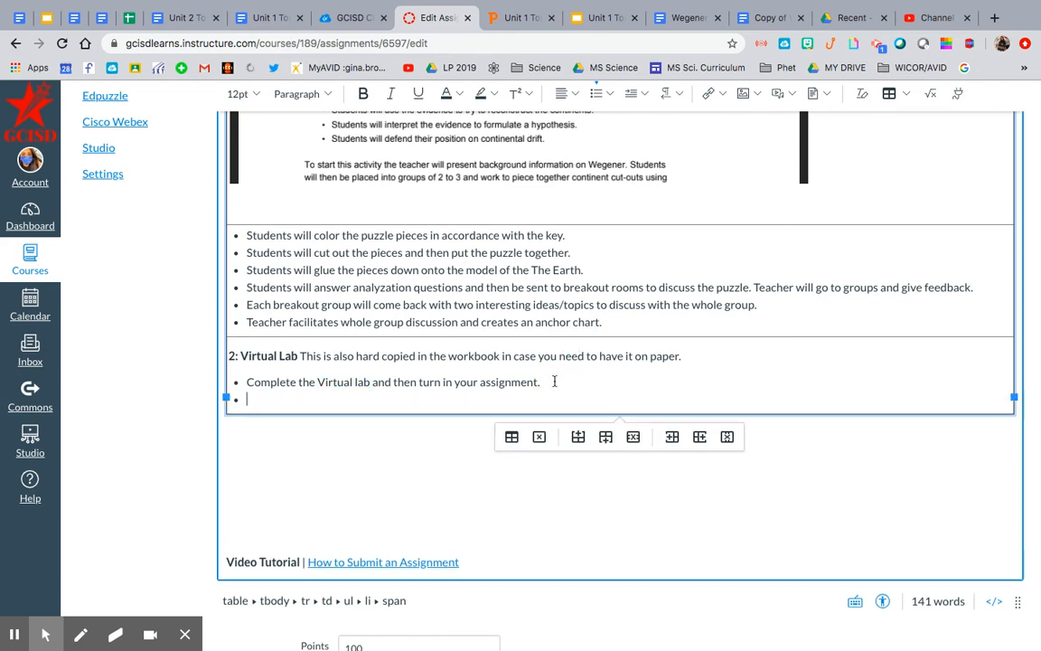
key(BackSpace)
key(Return)
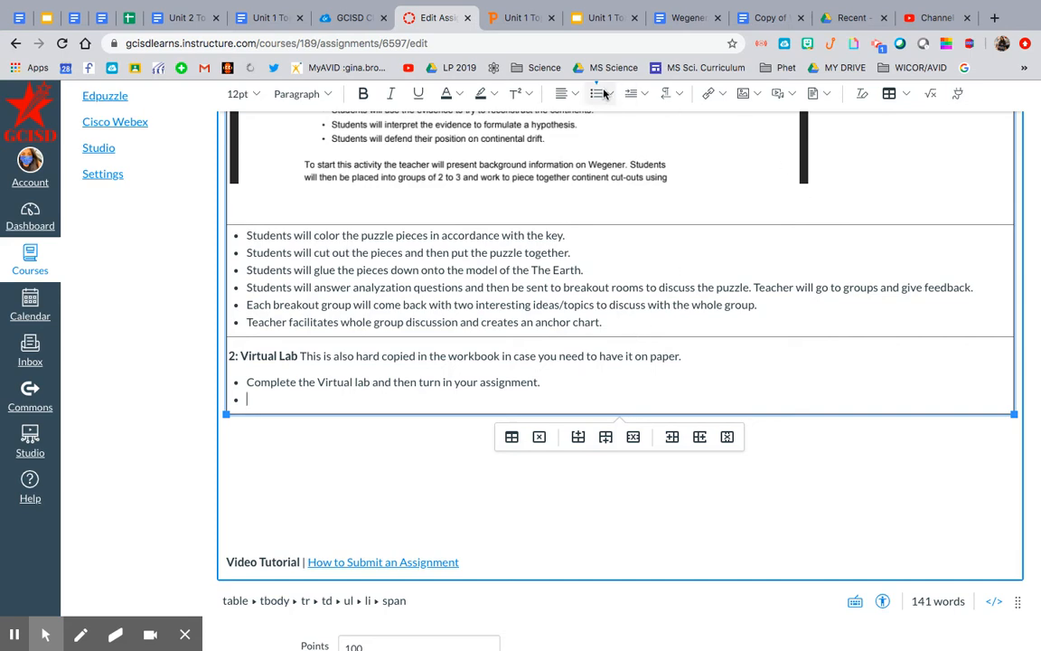
Embed Continental Drift and Plate Tectonics Virtual Lab.pdf from the Canvas folder of Google Apps at the empty bullet and review it.
click(951, 96)
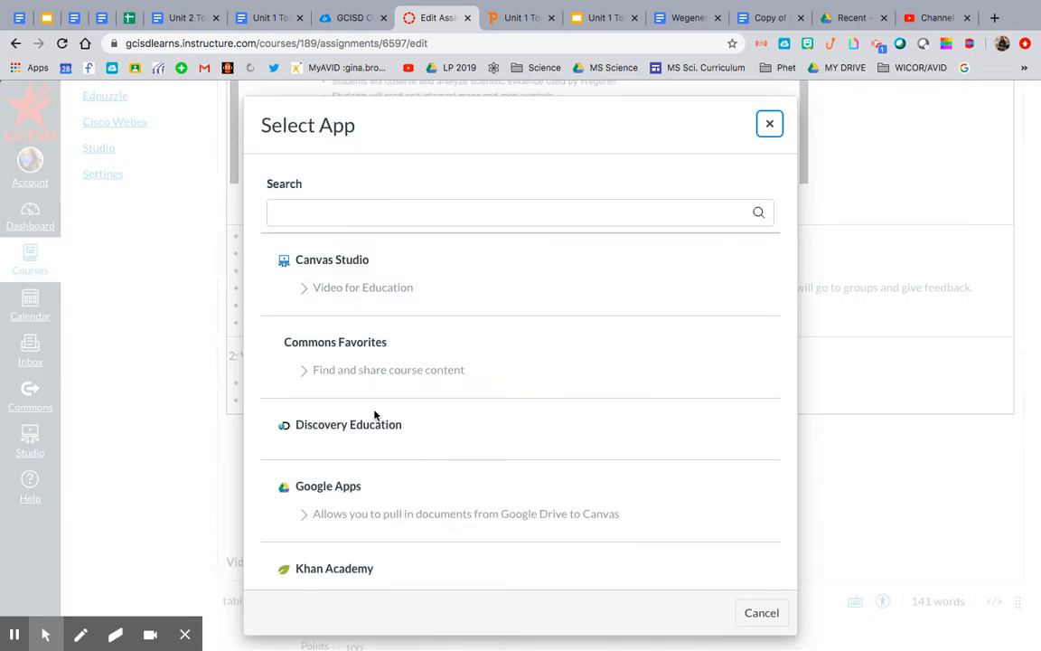
click(339, 486)
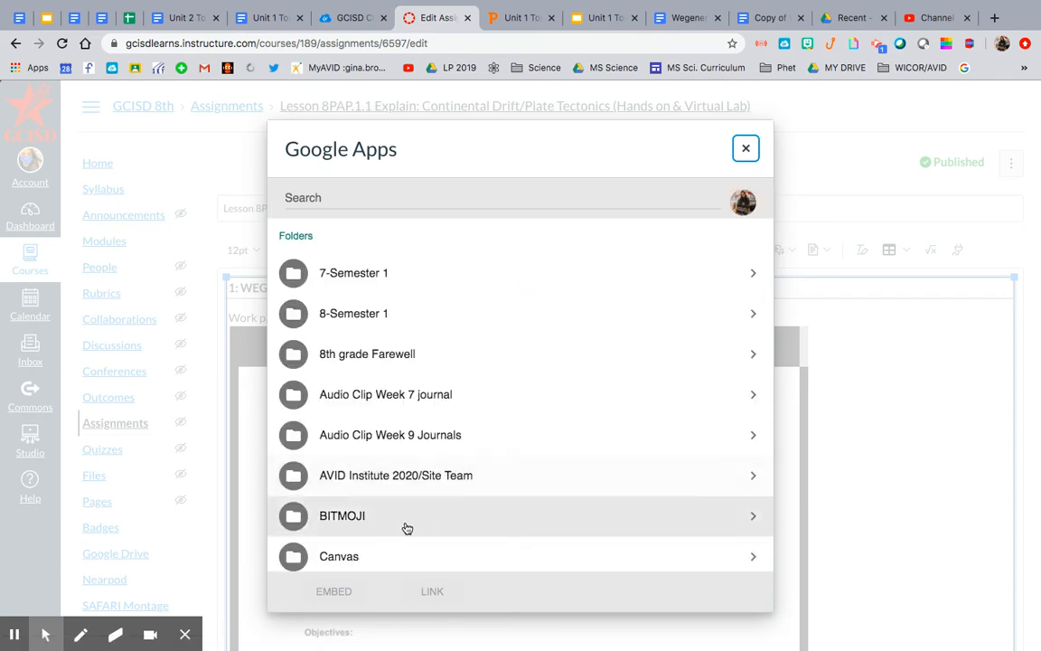
click(371, 552)
scroll(383, 546, down, 5)
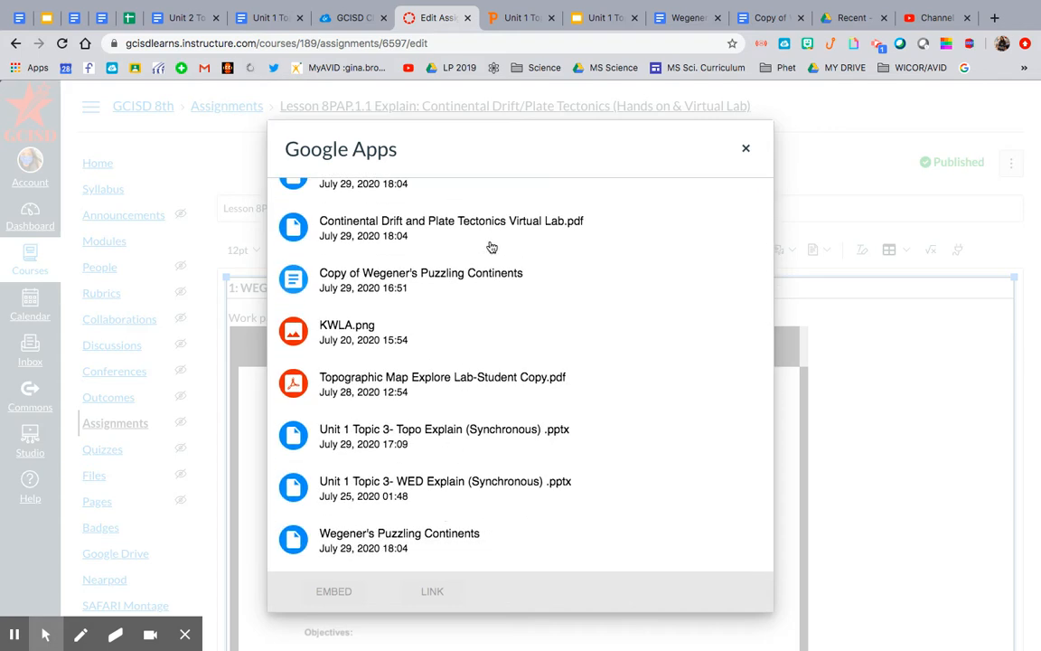
click(488, 232)
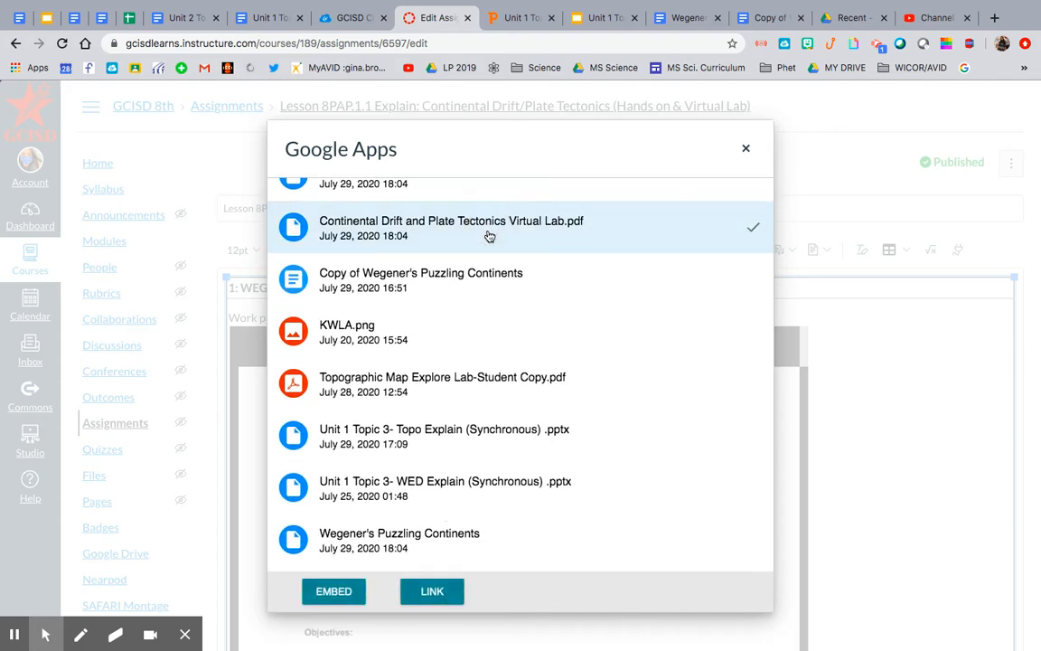
click(333, 591)
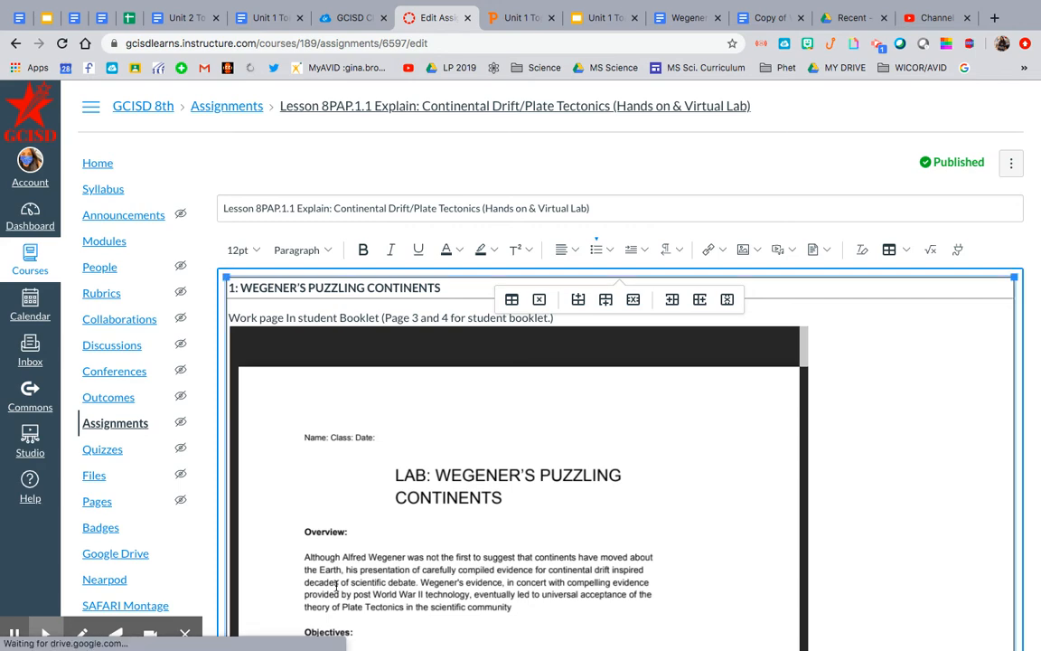
scroll(636, 552, down, 10)
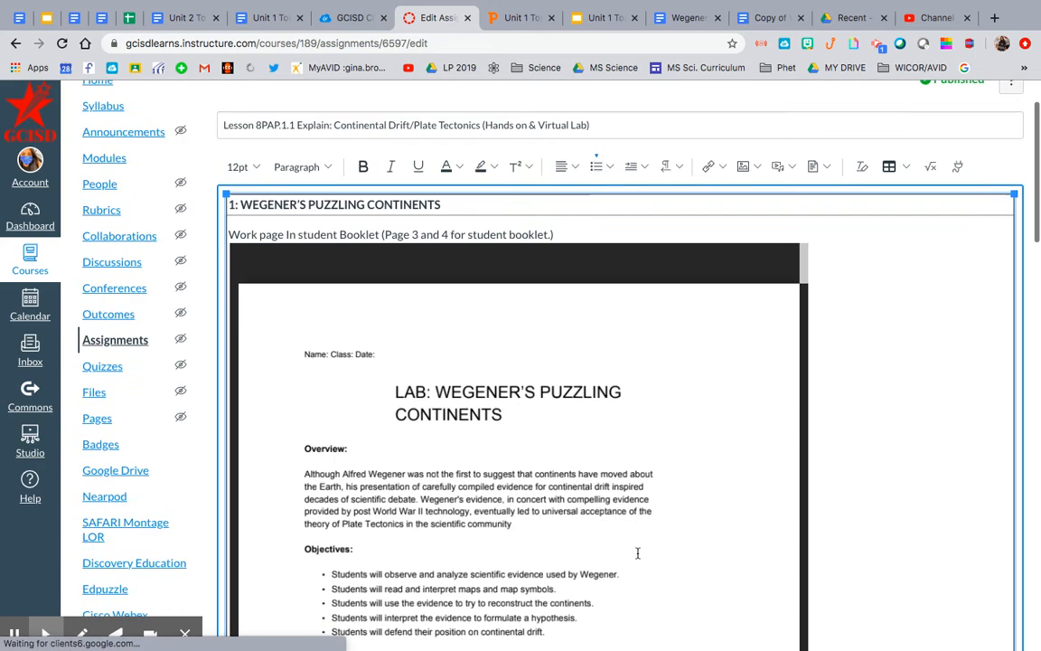
scroll(638, 552, down, 2)
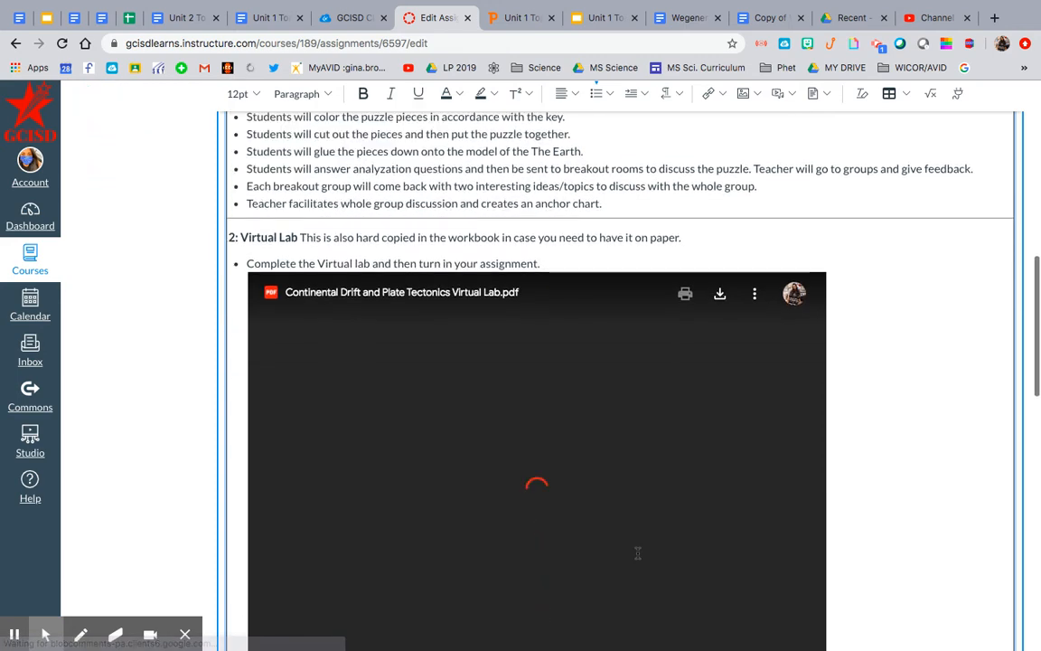
scroll(637, 553, down, 4)
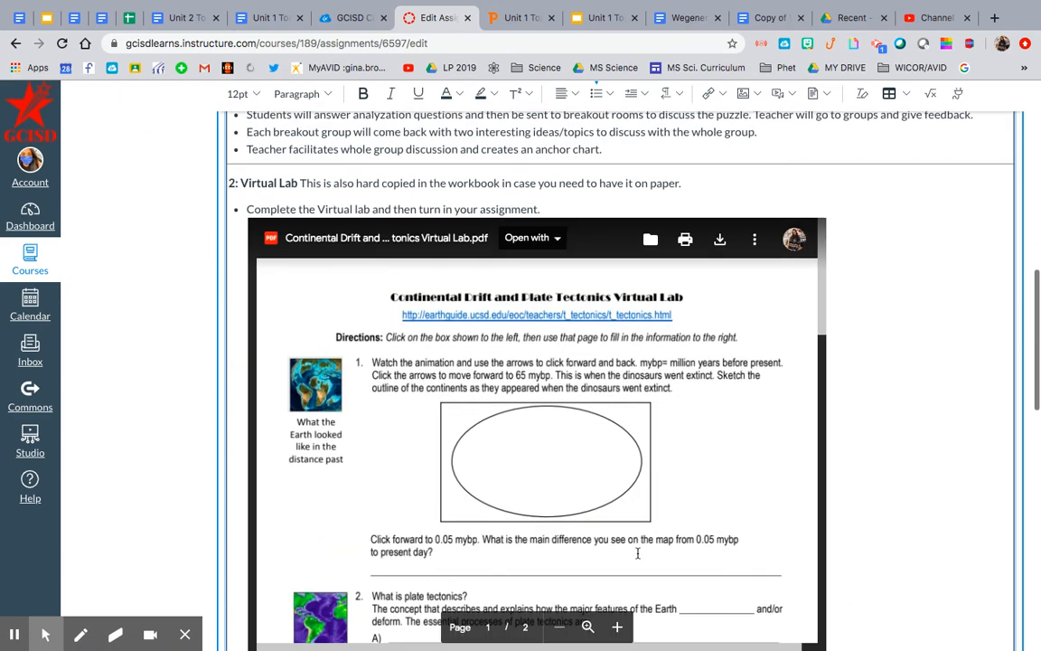
scroll(637, 552, up, 4)
scroll(637, 553, down, 5)
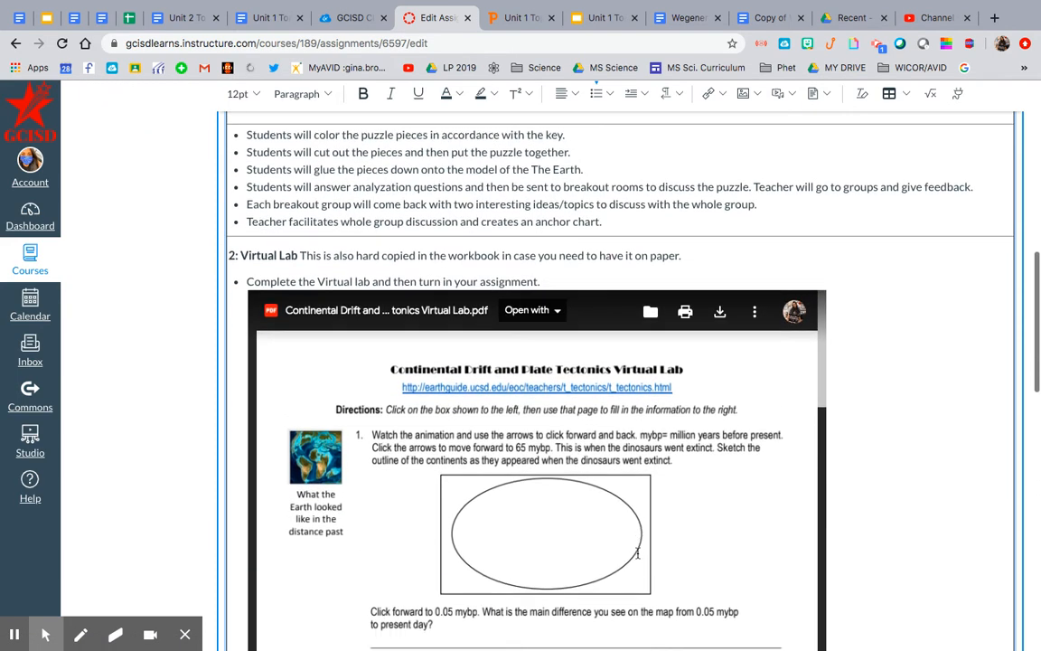
Open the assignment table's properties and set its border width to 10.
scroll(637, 552, up, 20)
scroll(637, 552, down, 1)
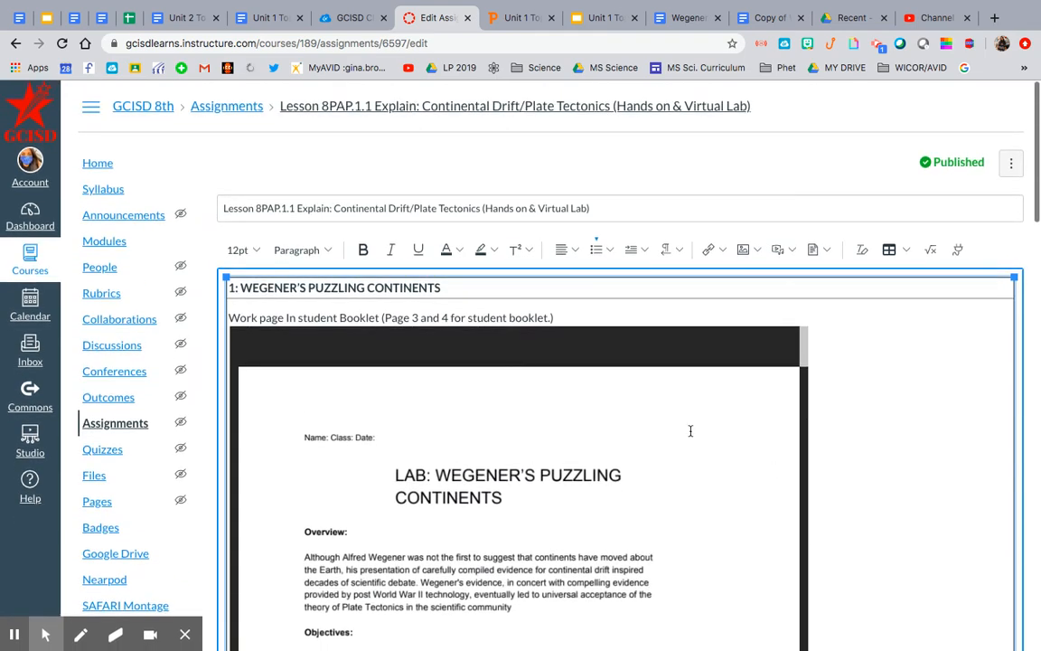
click(908, 251)
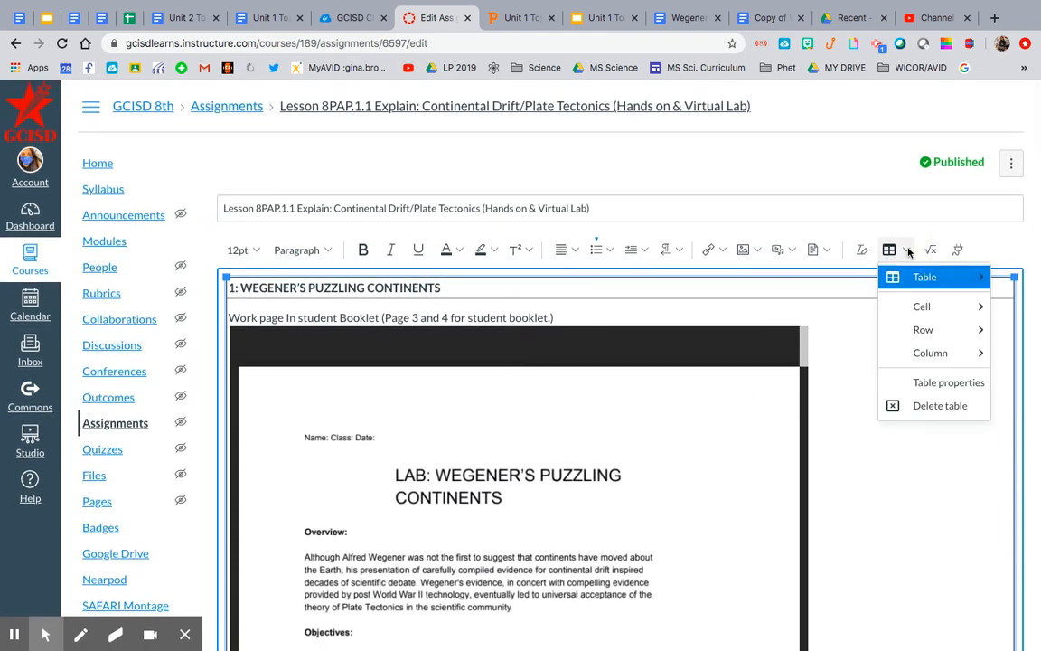
mouse_move(923, 332)
click(917, 382)
click(481, 414)
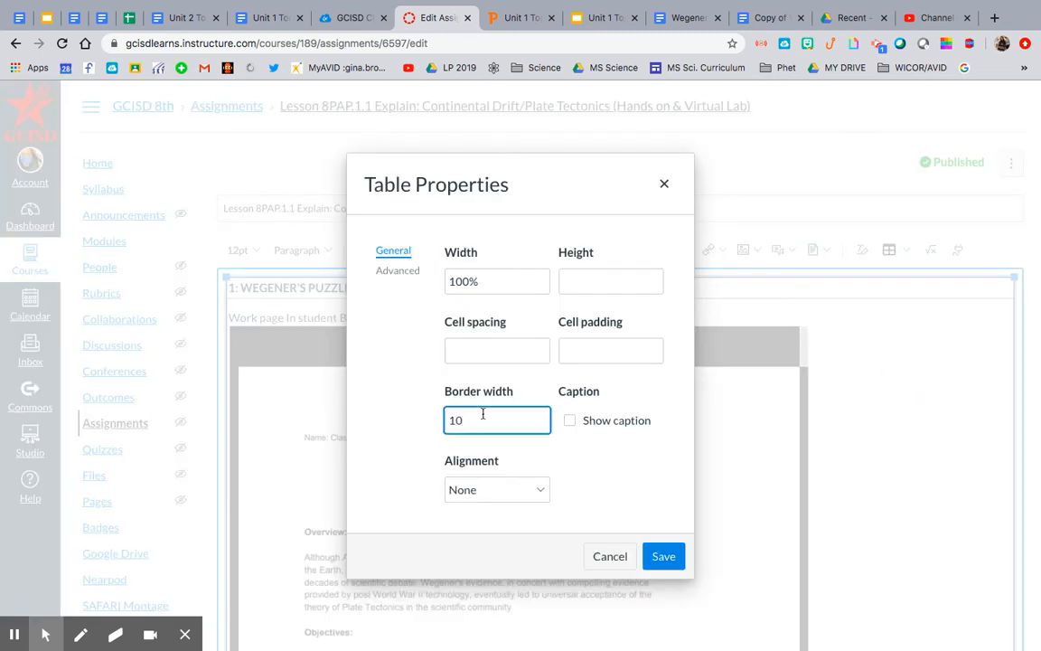
Give the table a Double border style, purple border color #843FA1 and light purple background color #ECCAFA, and save the properties.
click(388, 272)
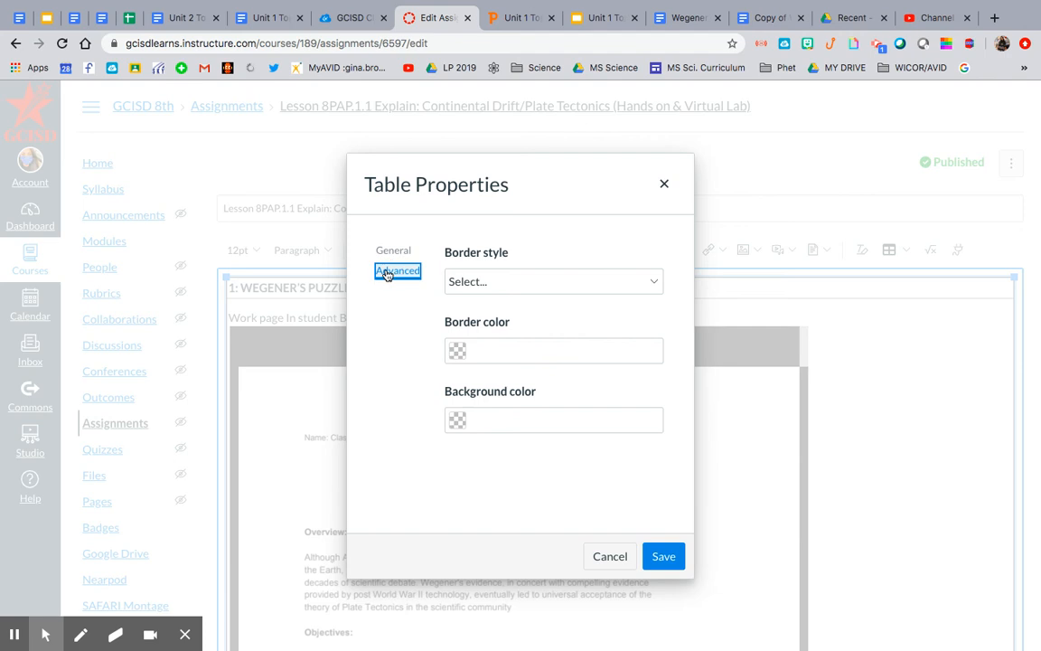
click(469, 283)
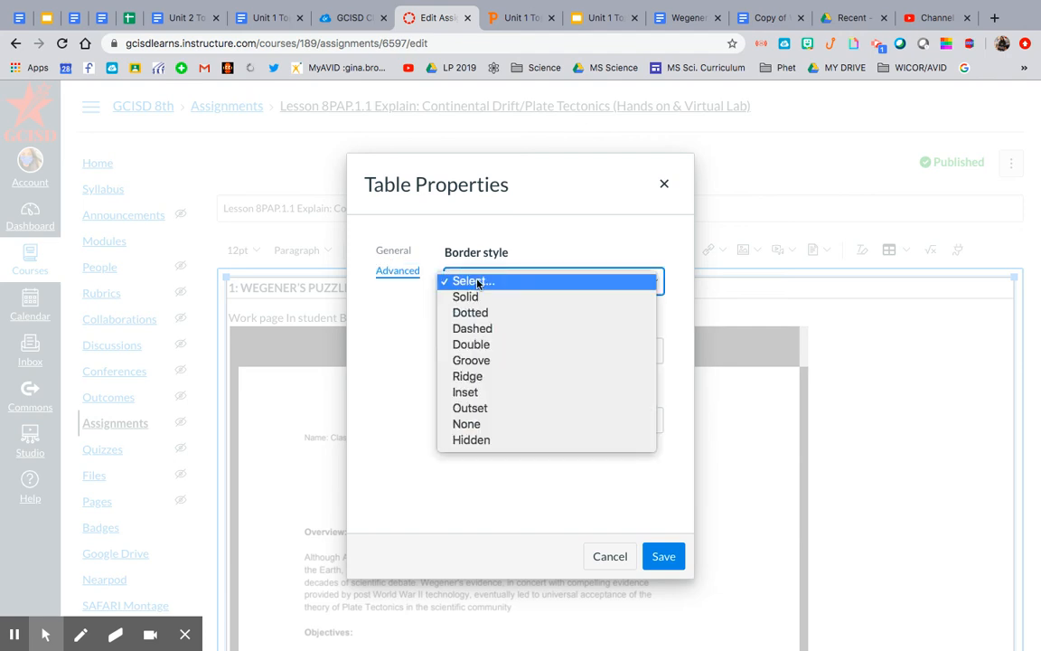
click(511, 345)
click(493, 344)
click(457, 350)
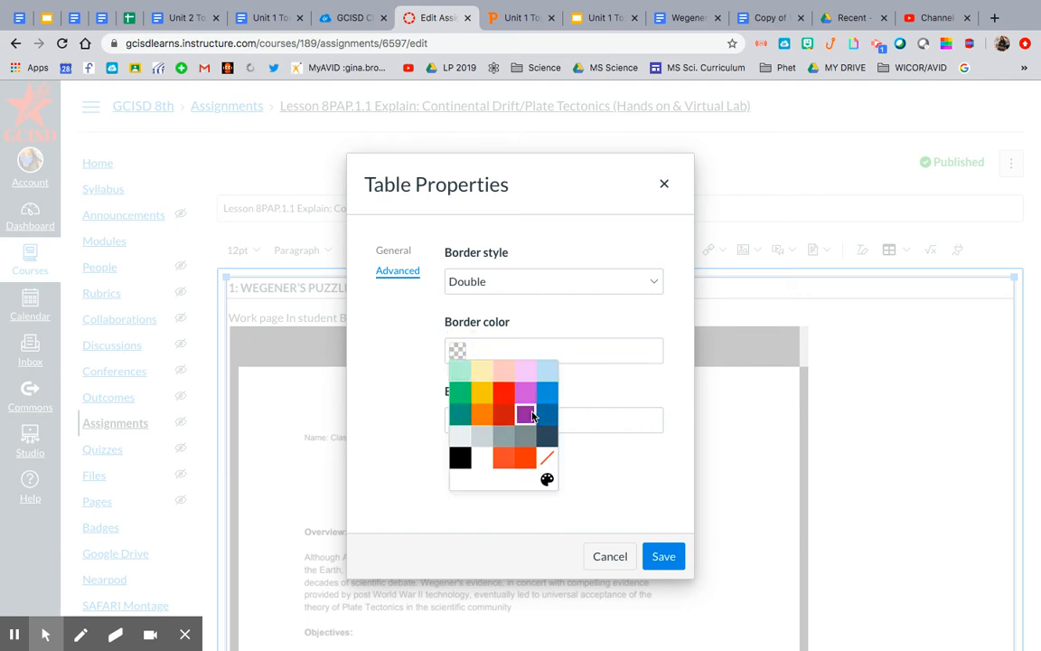
click(527, 413)
click(457, 420)
click(522, 439)
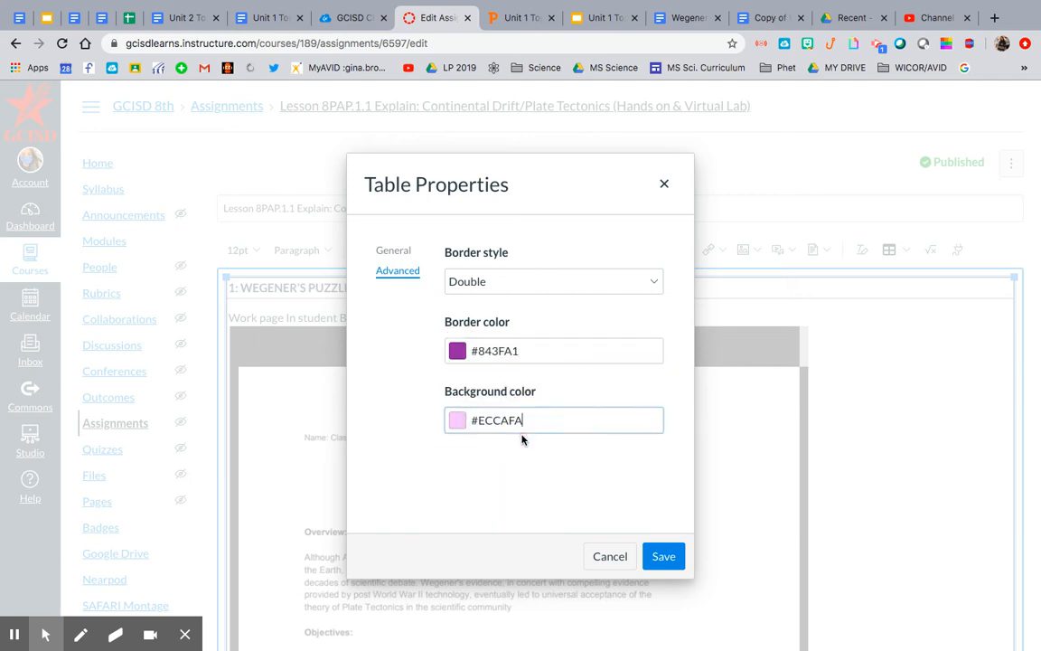
click(661, 556)
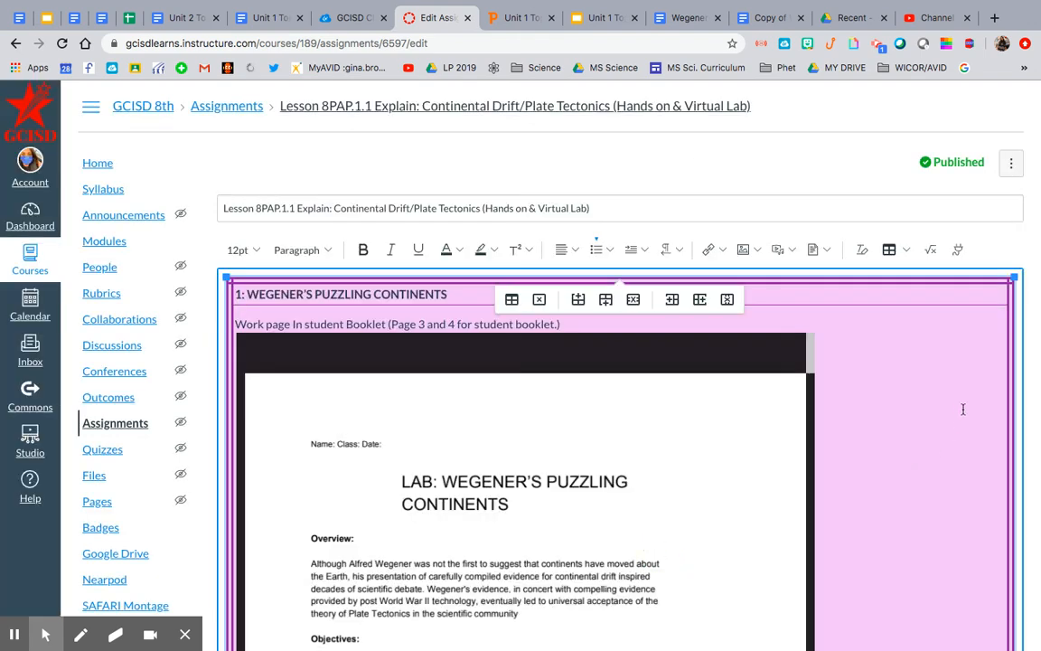
Narrow the table to a width of about 78% so it fits closely around the embedded documents.
drag(1009, 388, 813, 402)
scroll(883, 395, down, 5)
scroll(883, 395, up, 3)
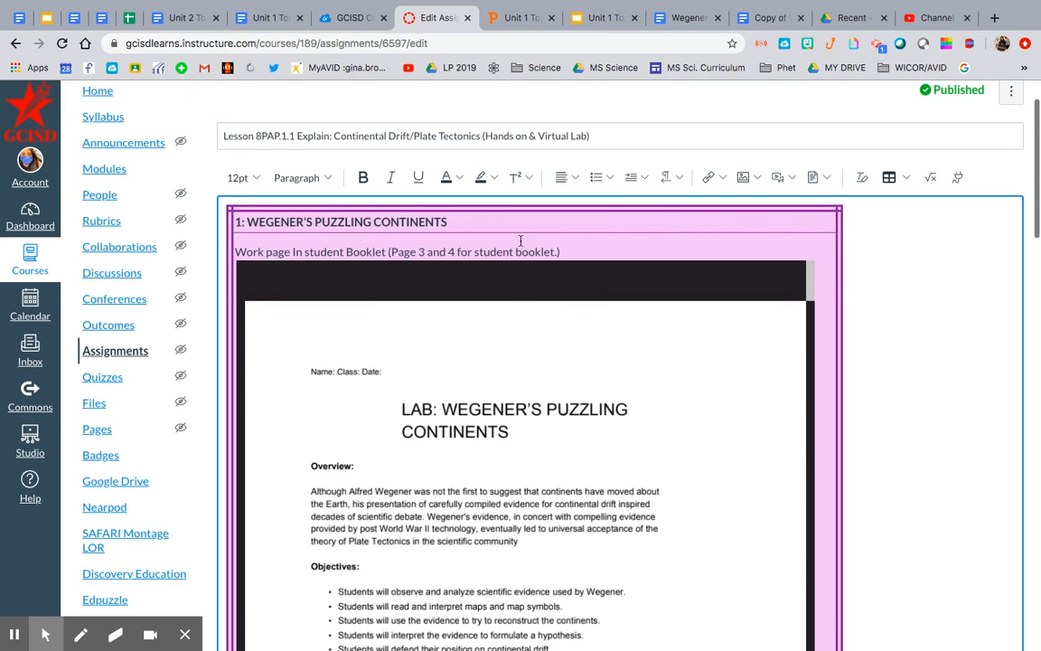
click(374, 201)
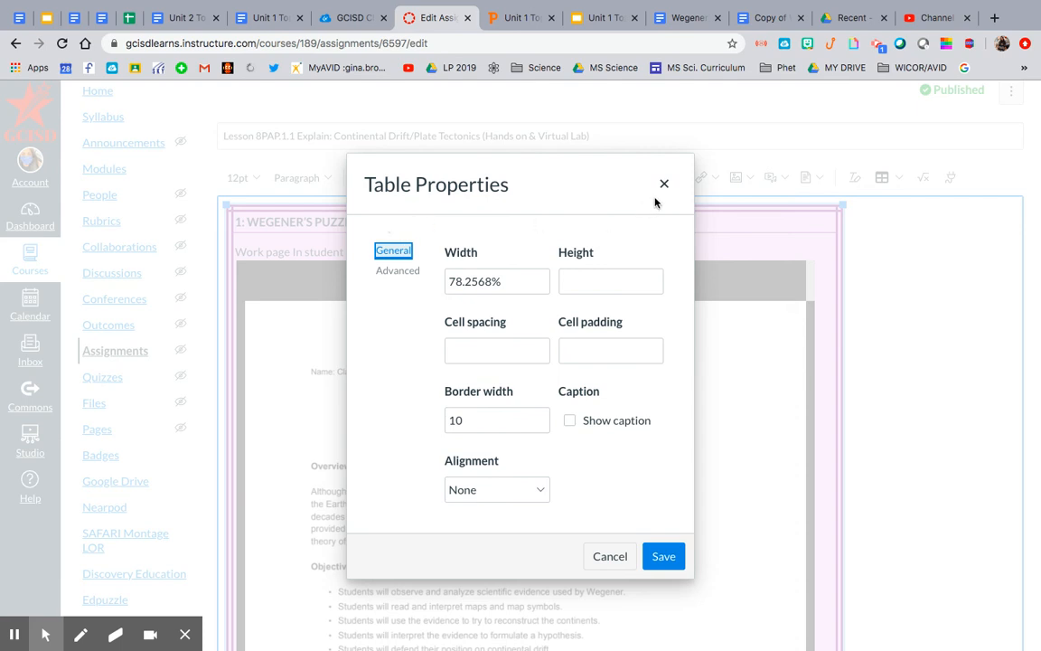
click(663, 184)
Format the table's title line "1: WEGENER'S PUZZLING CONTINENTS" as Heading 3.
double_click(343, 223)
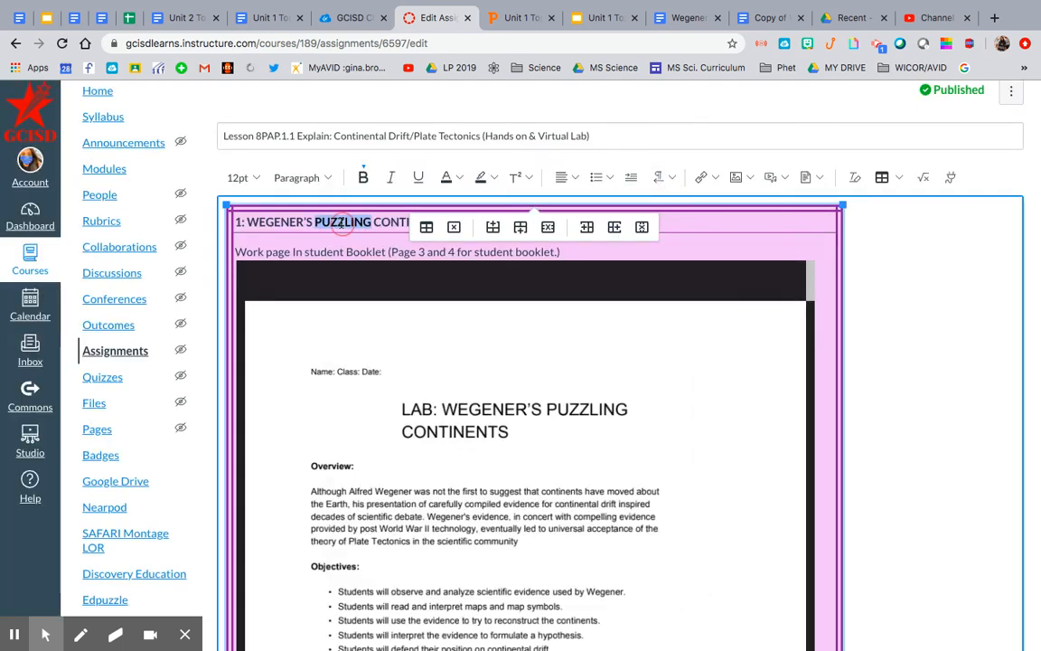
click(343, 223)
click(298, 177)
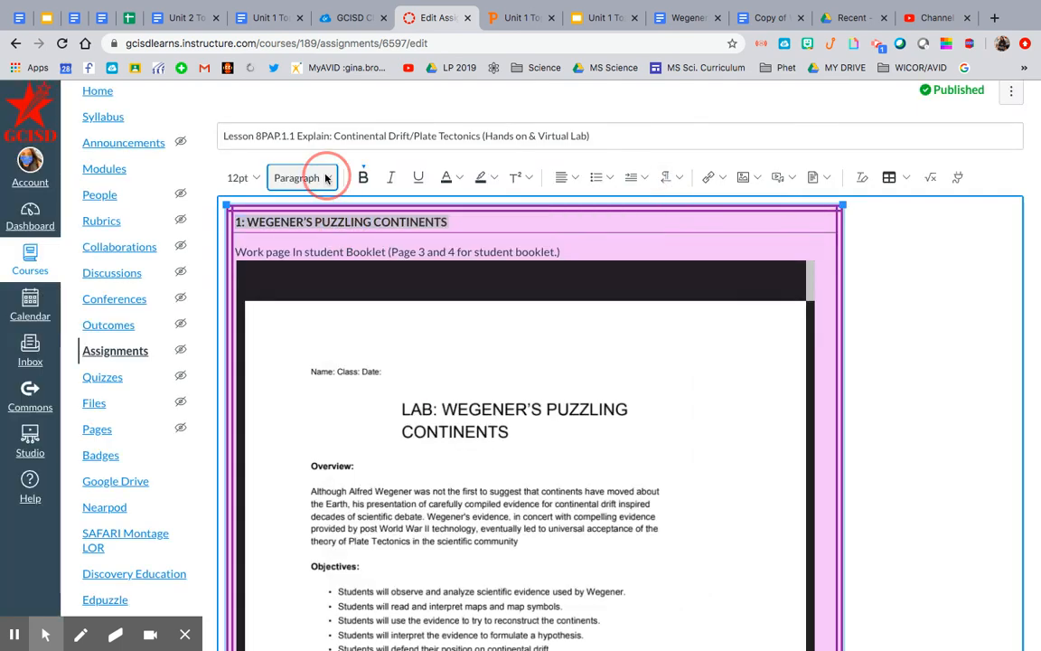
click(336, 230)
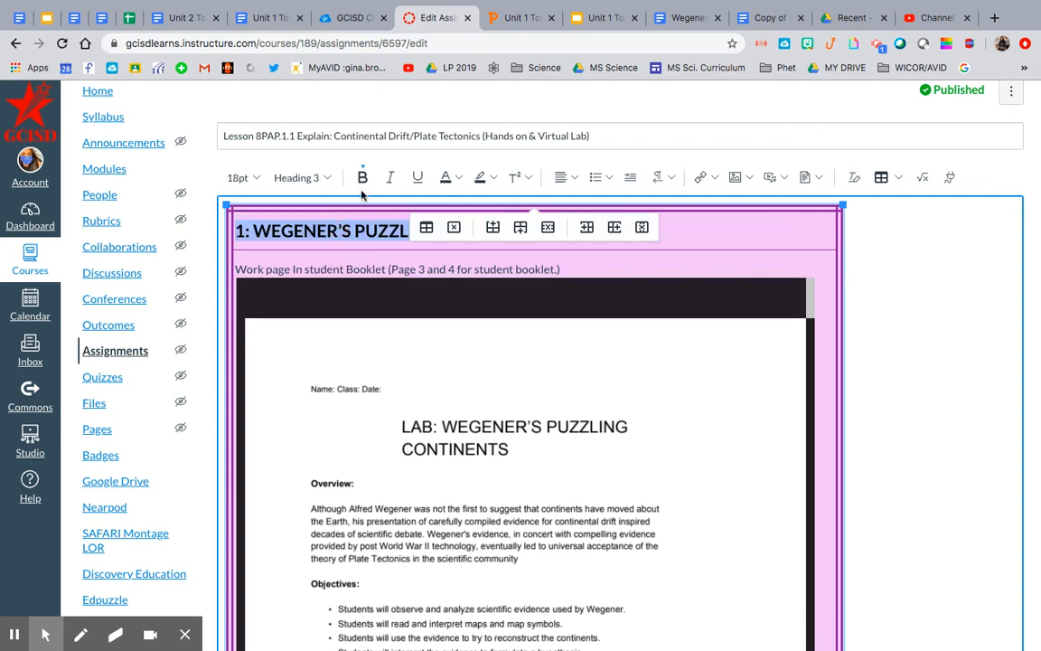
Center and underline the table's title line about Wegener's puzzling continents.
click(575, 178)
click(612, 213)
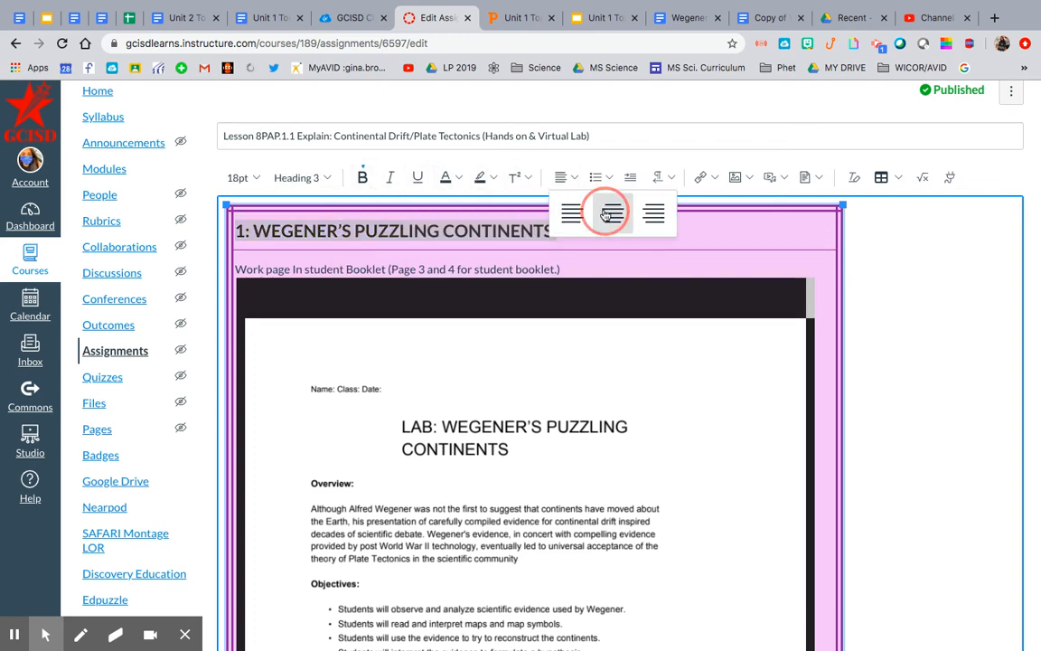
click(418, 178)
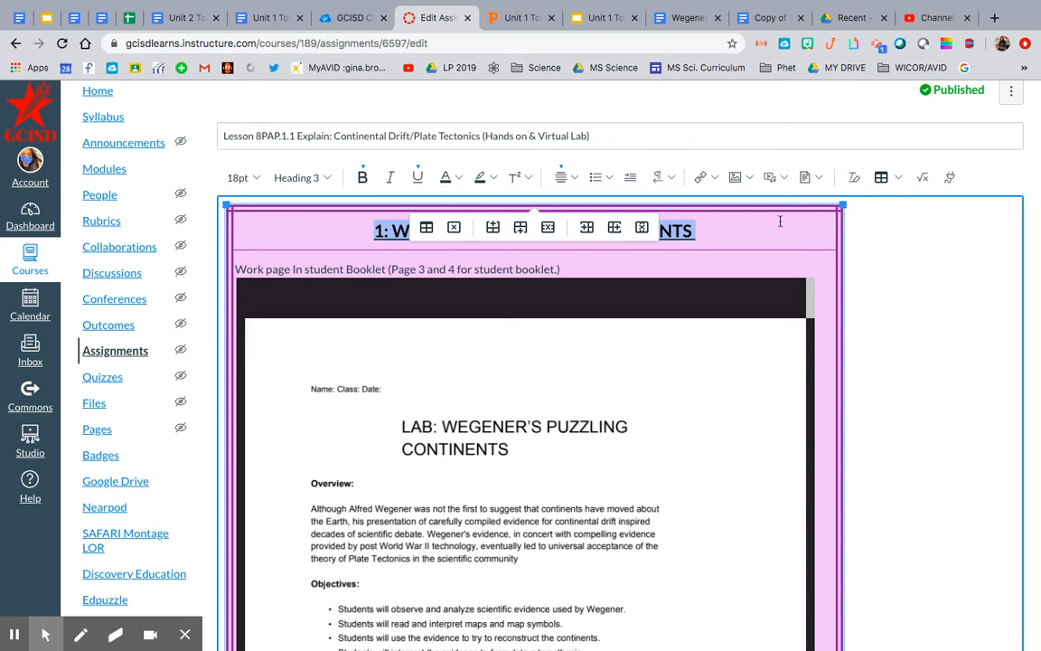
Remove the number "1:" from the front of the title "WEGENER'S PUZZLING CONTINENTS".
click(384, 230)
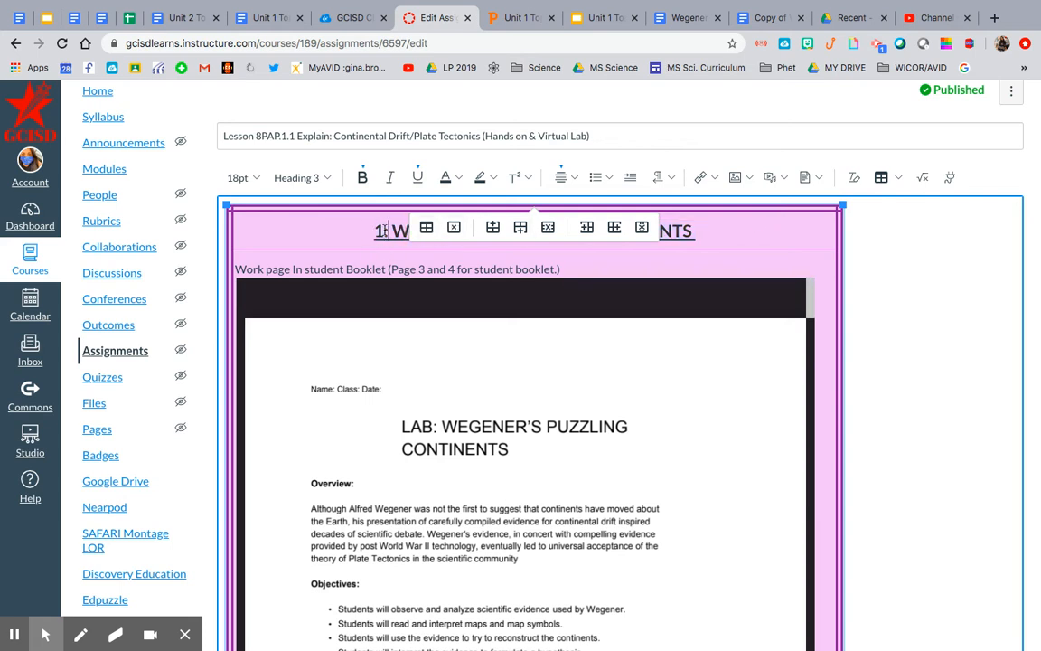
key(BackSpace)
key(BackSpace)
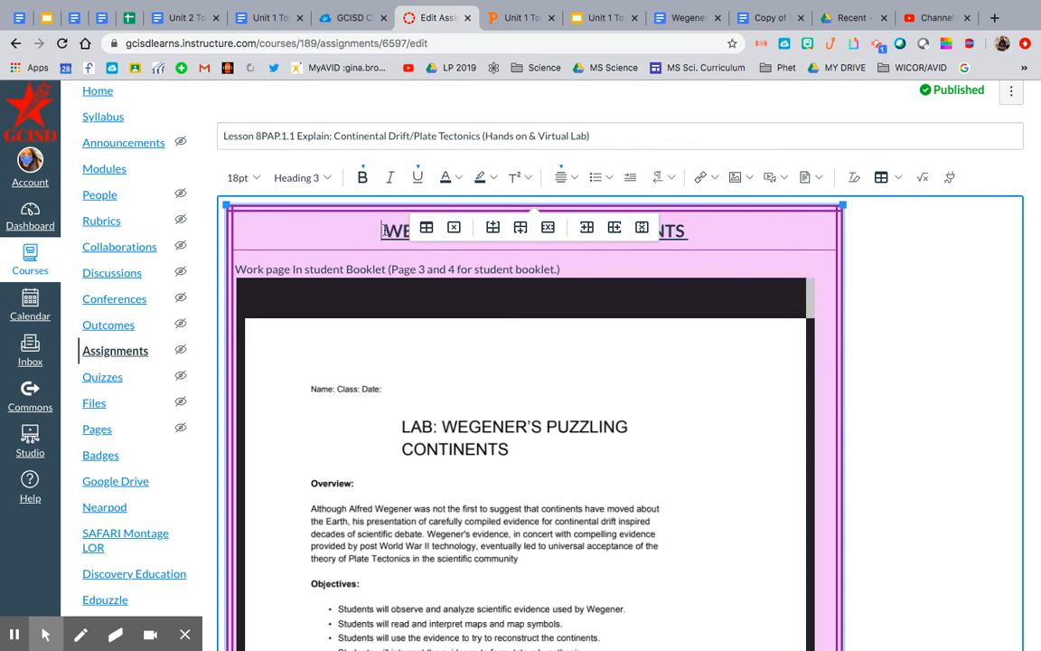
click(907, 330)
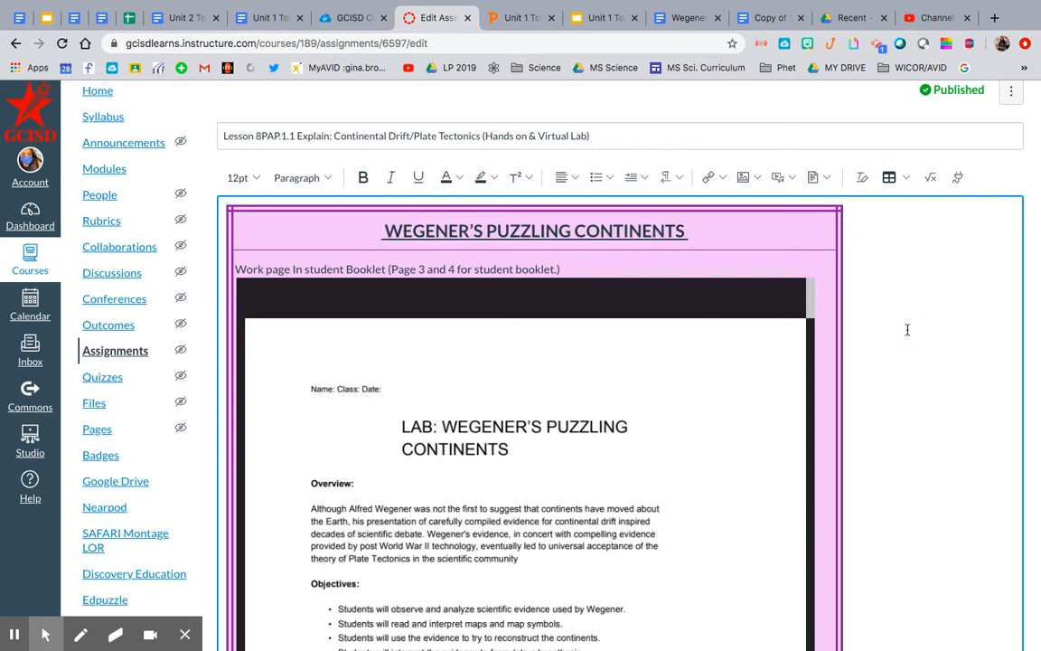
Format the line "Work page In student Booklet (Page 3 and 4 for student booklet.)" as Heading 3.
triple_click(495, 269)
click(312, 178)
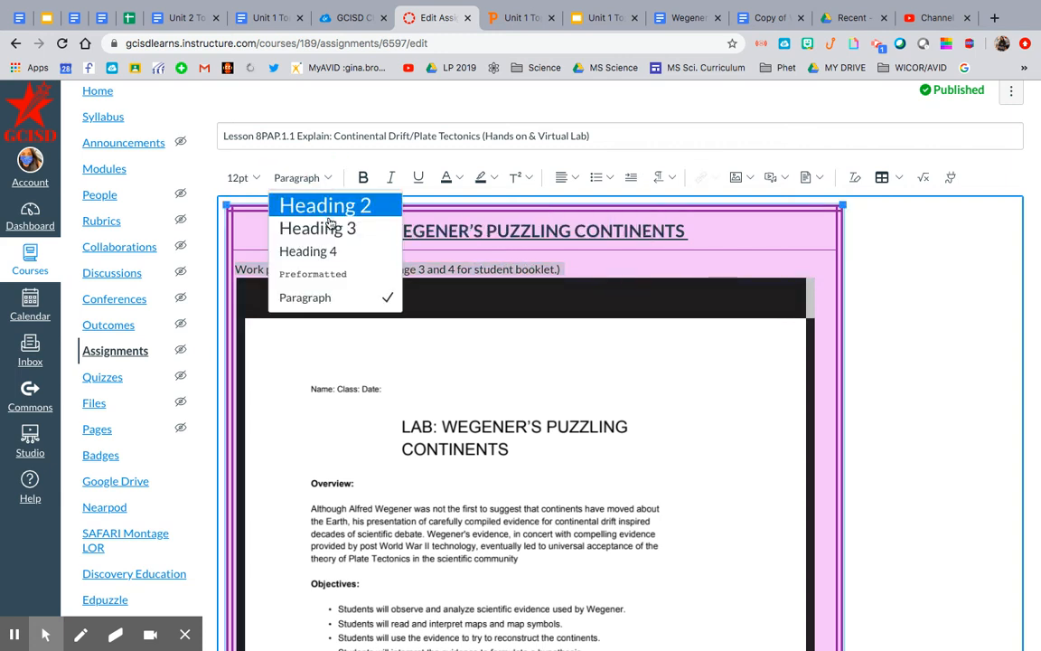
click(331, 228)
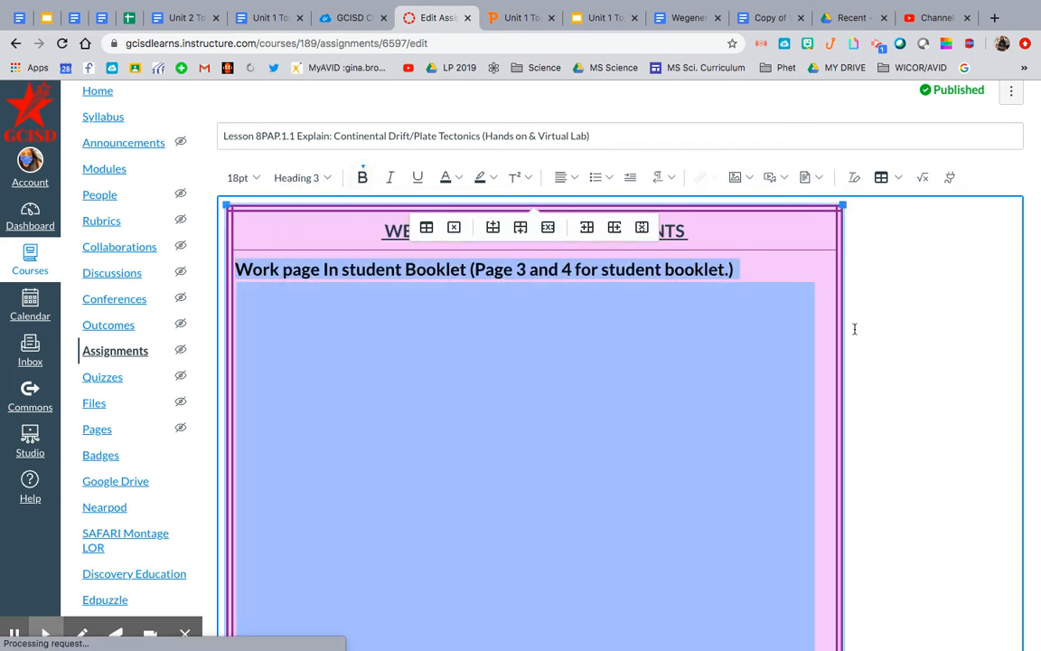
click(909, 337)
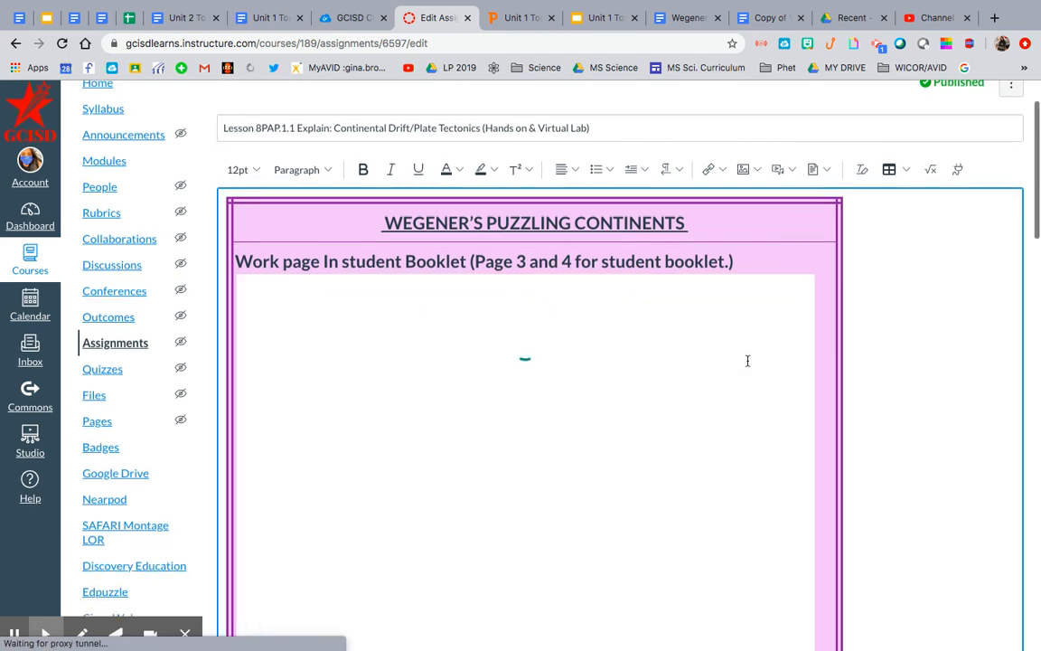
Format the whole bulleted list of student puzzle instructions below the first embedded document as Heading 4.
scroll(747, 361, down, 5)
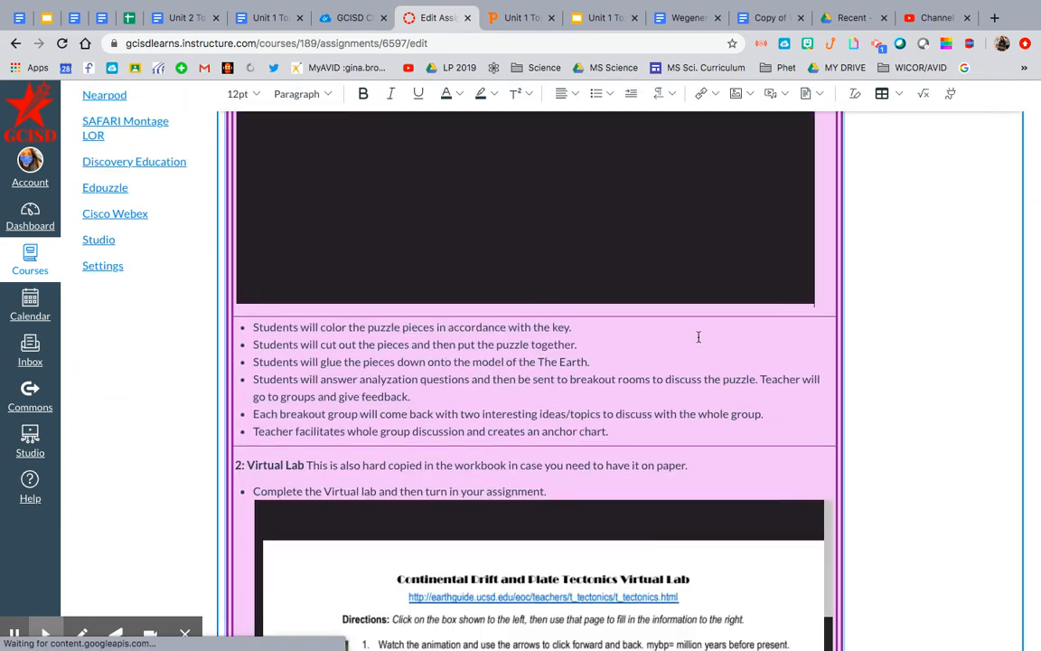
drag(646, 432, 254, 327)
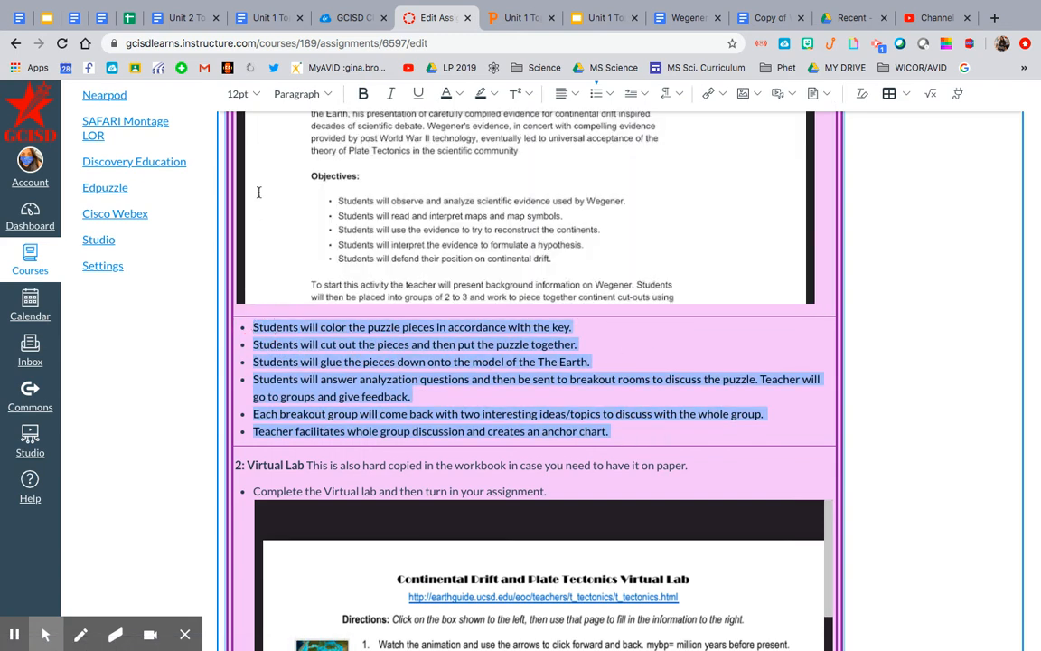
click(303, 93)
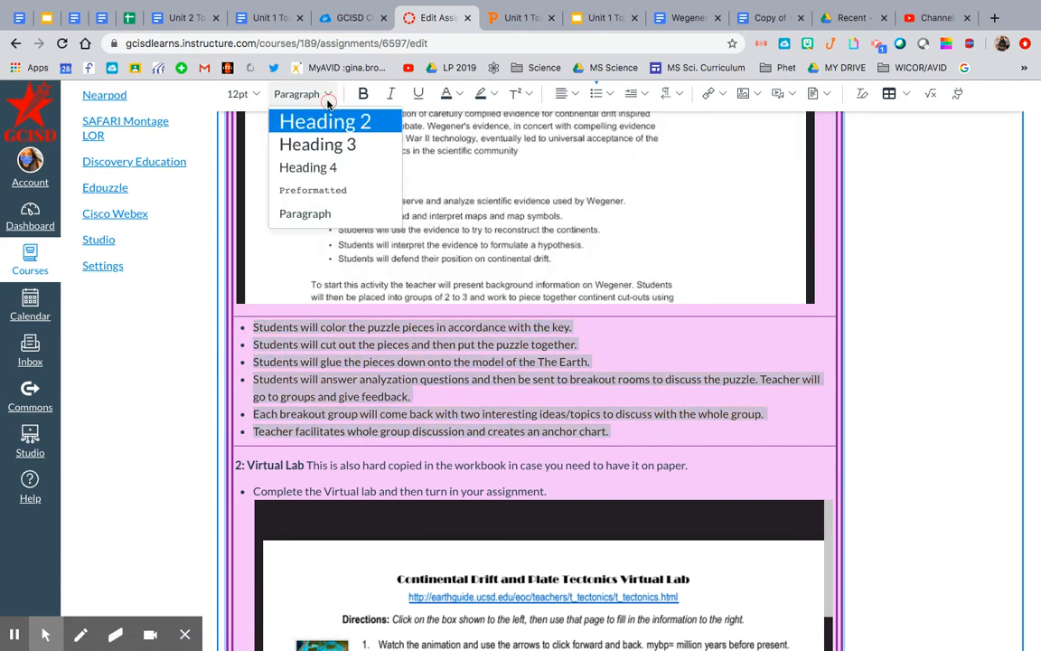
click(330, 168)
click(947, 406)
Format the "2: Virtual Lab" line above the second embedded document as Heading 2.
scroll(732, 460, down, 2)
click(602, 459)
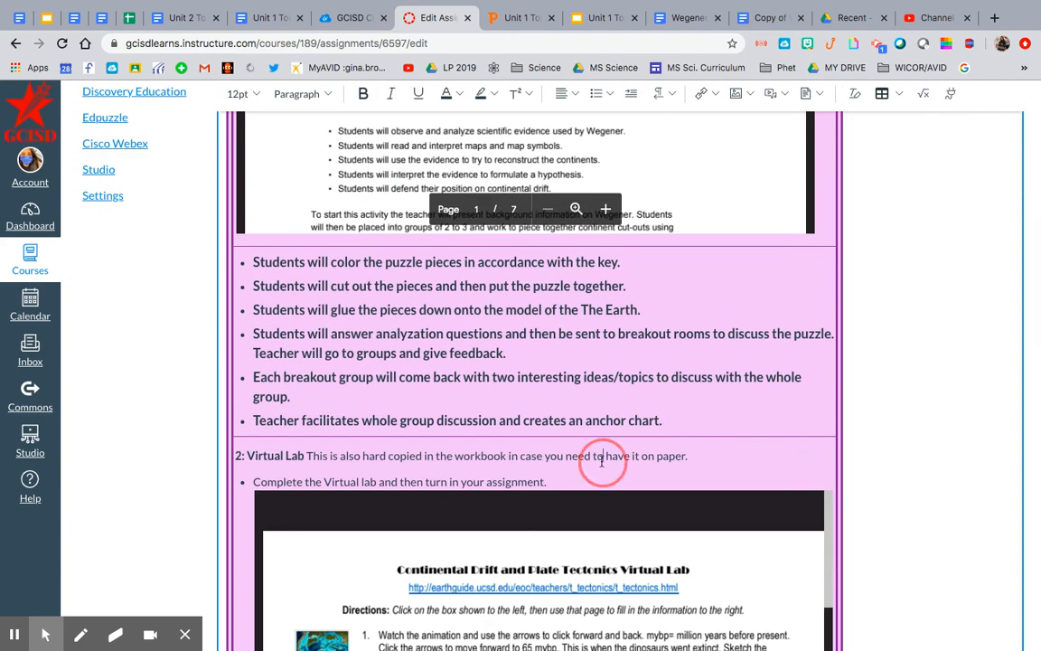
triple_click(601, 459)
click(299, 91)
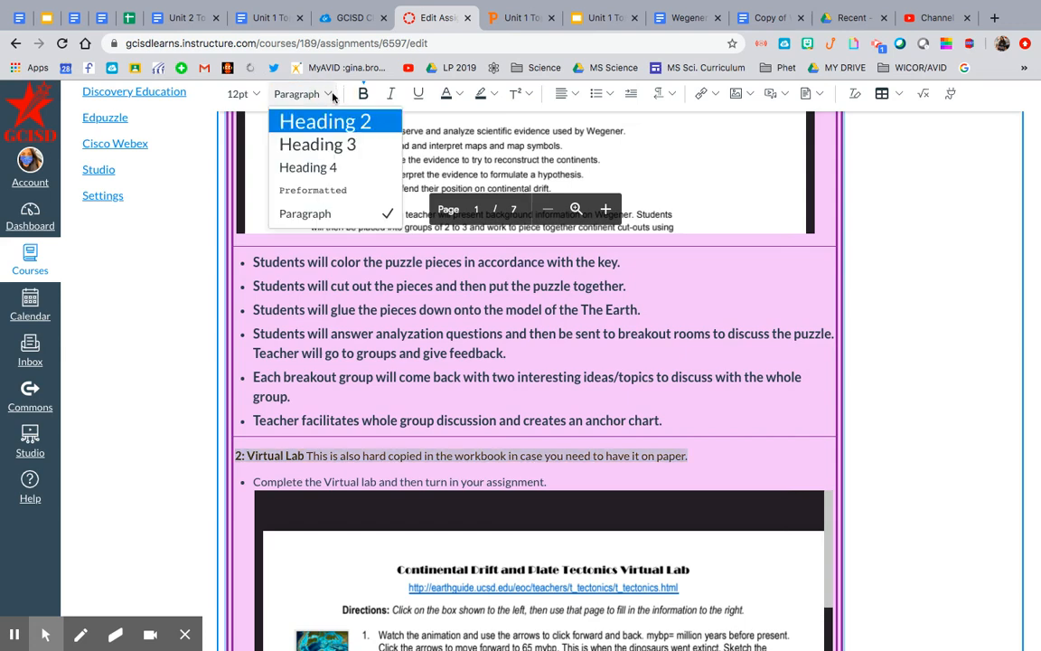
click(324, 143)
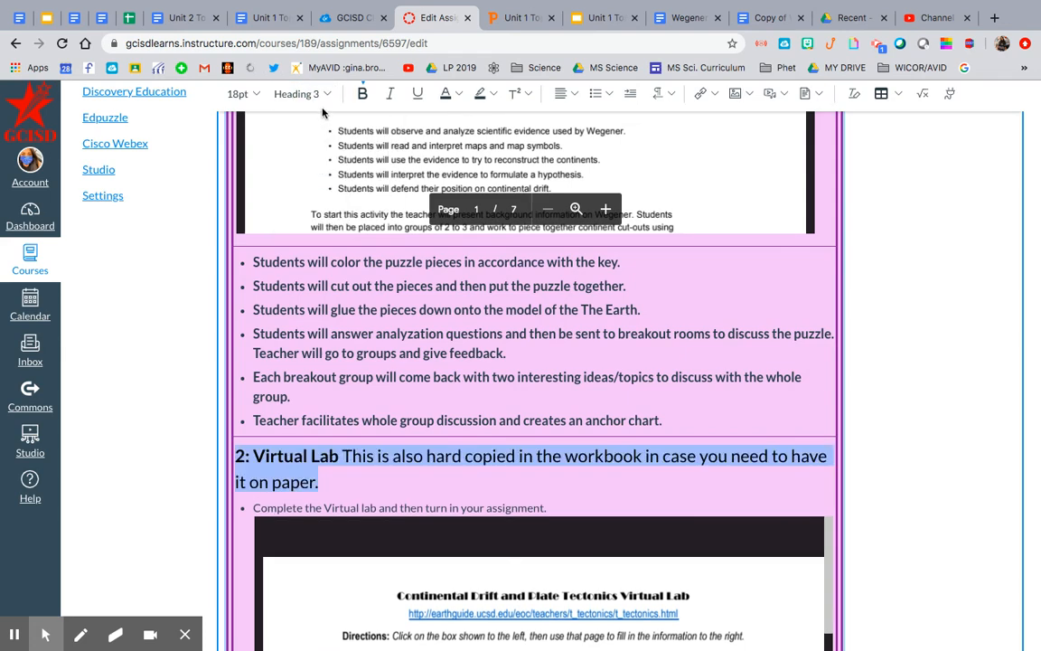
click(299, 93)
click(321, 124)
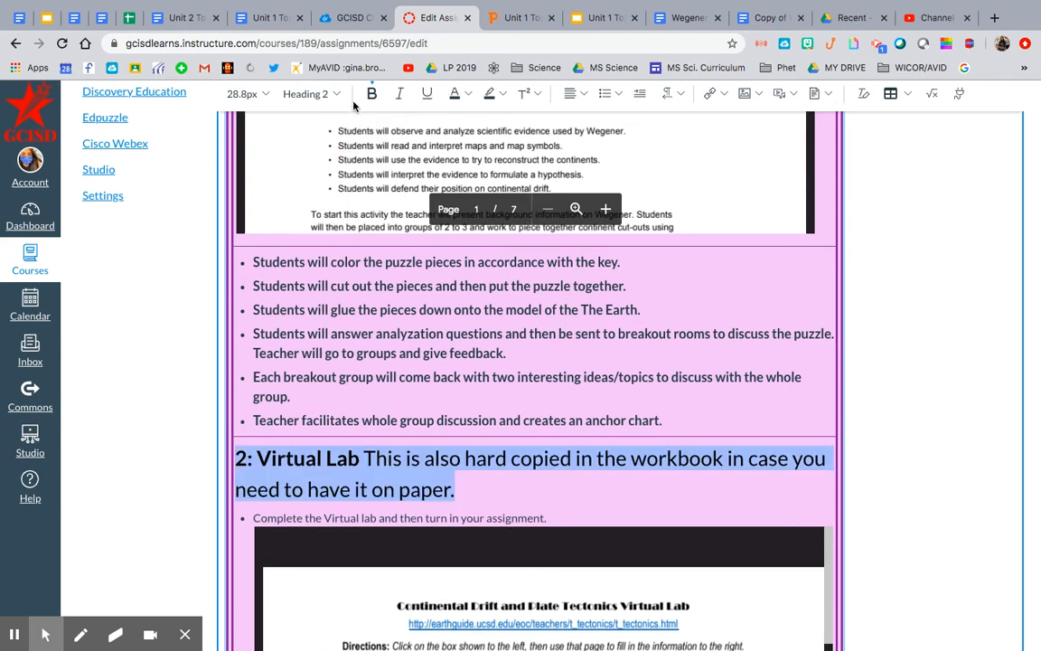
Move the sentence "This is also hard copied in the workbook..." onto its own line below "2: Virtual Lab" and format it as bold Heading 4.
click(367, 456)
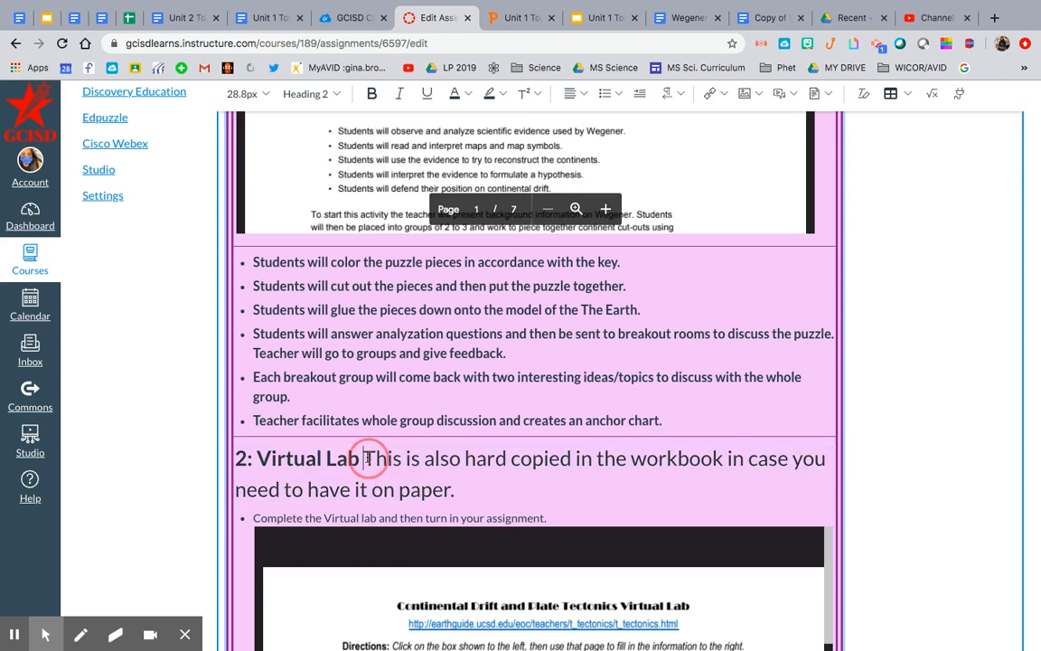
key(Return)
triple_click(358, 496)
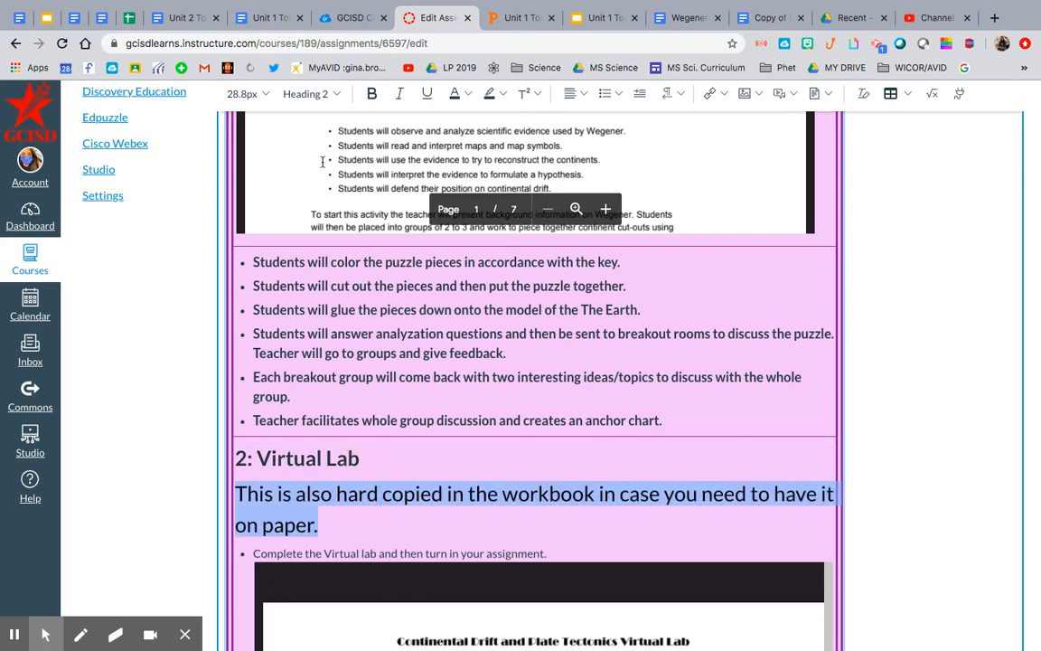
click(305, 93)
click(335, 167)
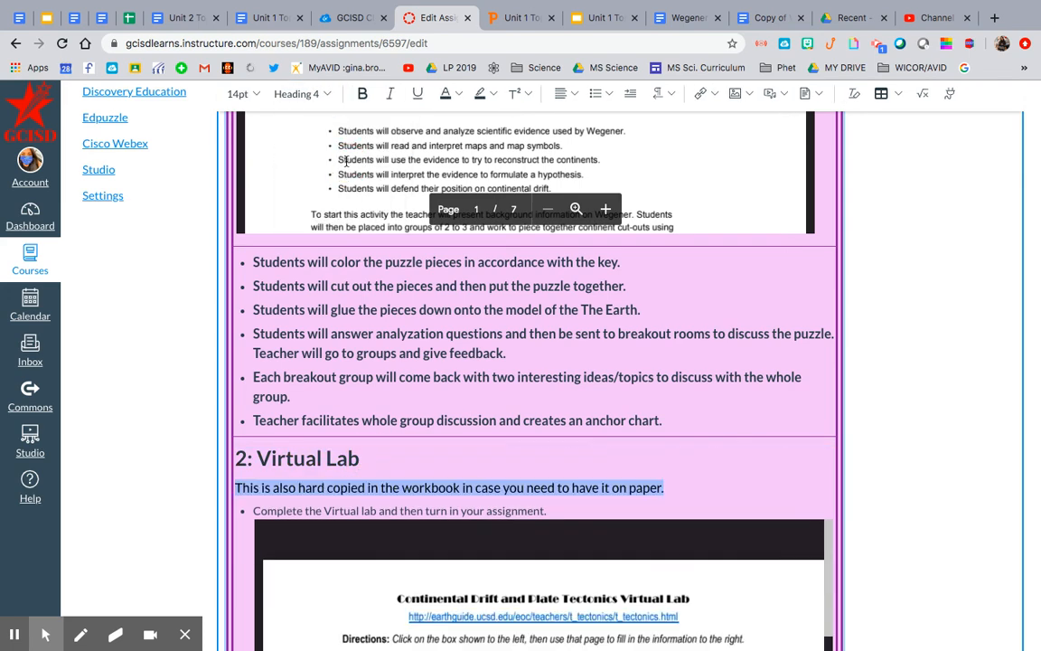
click(363, 93)
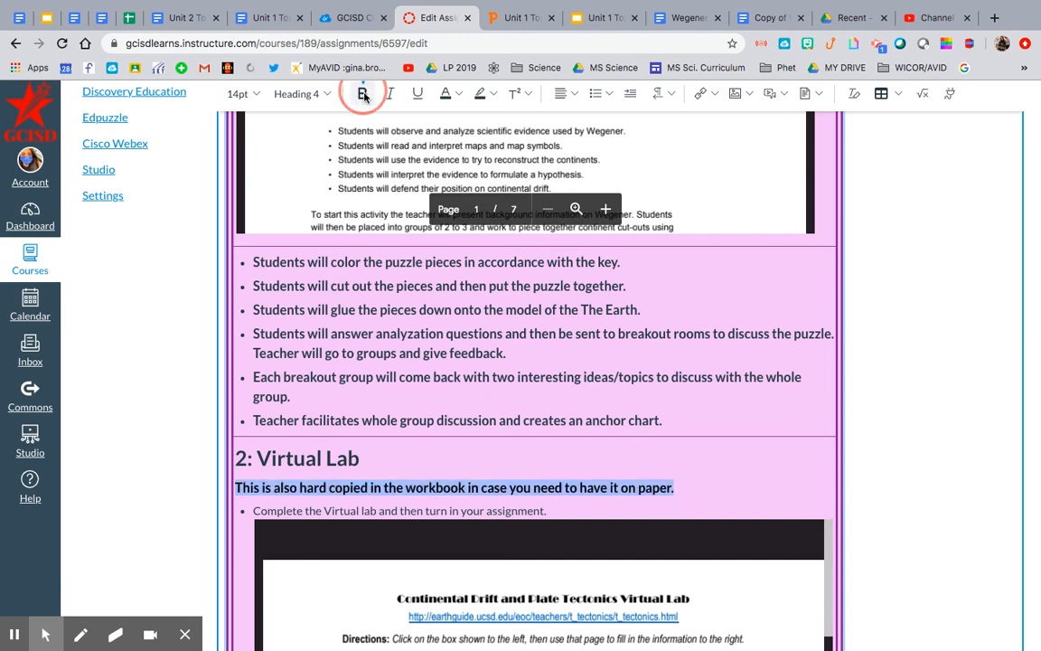
click(670, 487)
Insert "in your workbook" after "Complete the Virtual lab" in the bullet below the Virtual Lab heading.
scroll(633, 434, down, 3)
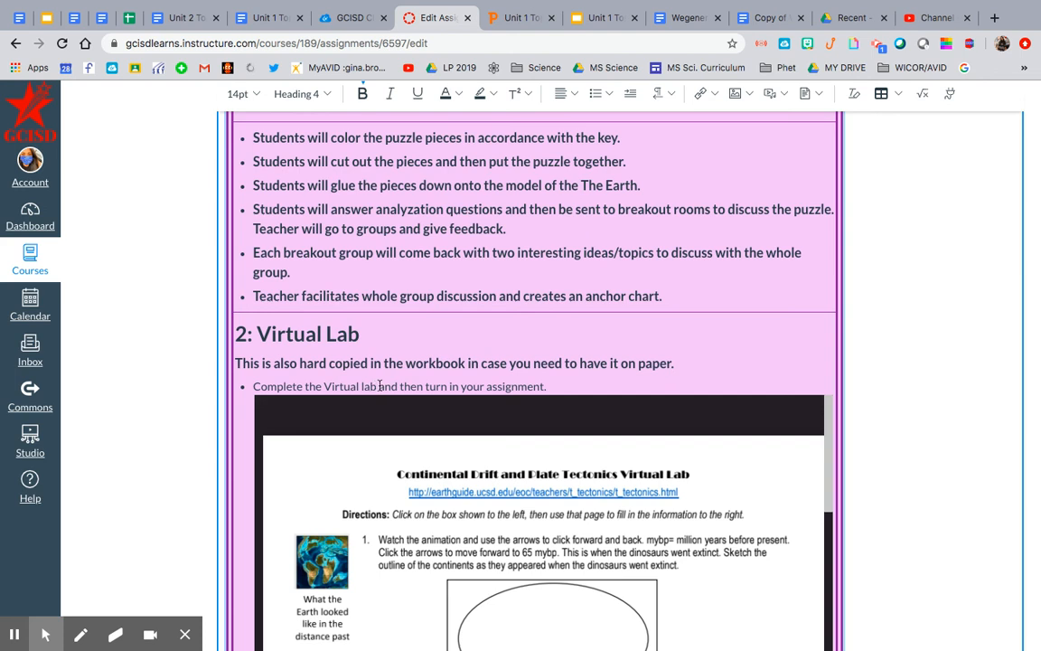
click(380, 386)
text(in your workbook)
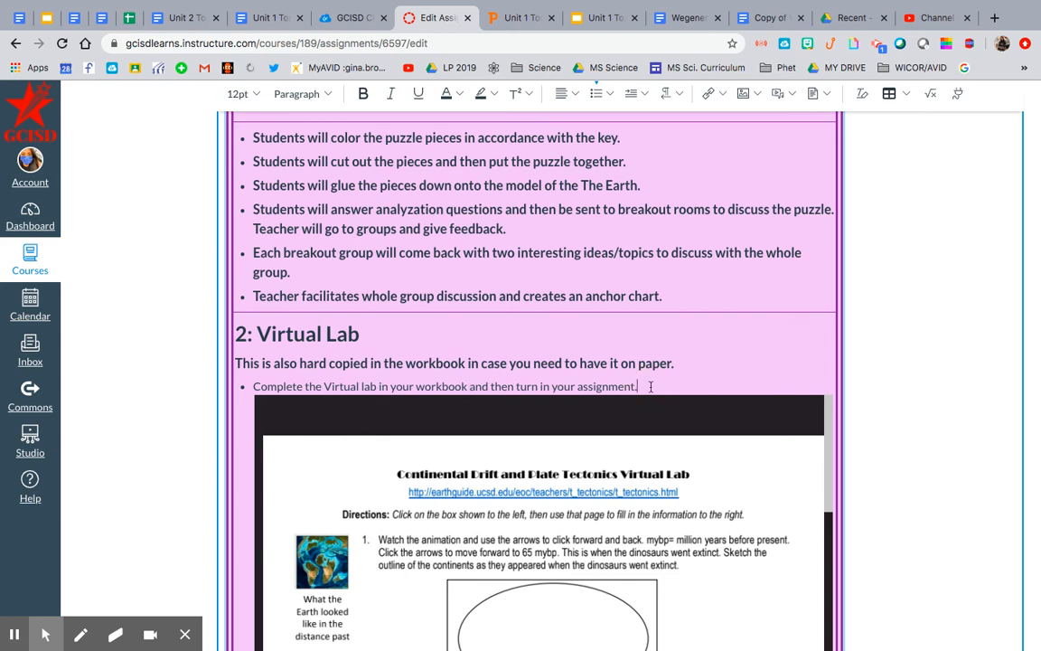
Delete the blank lines between the table and the "Video Tutorial | How to Submit an Assignment" line.
scroll(651, 386, down, 5)
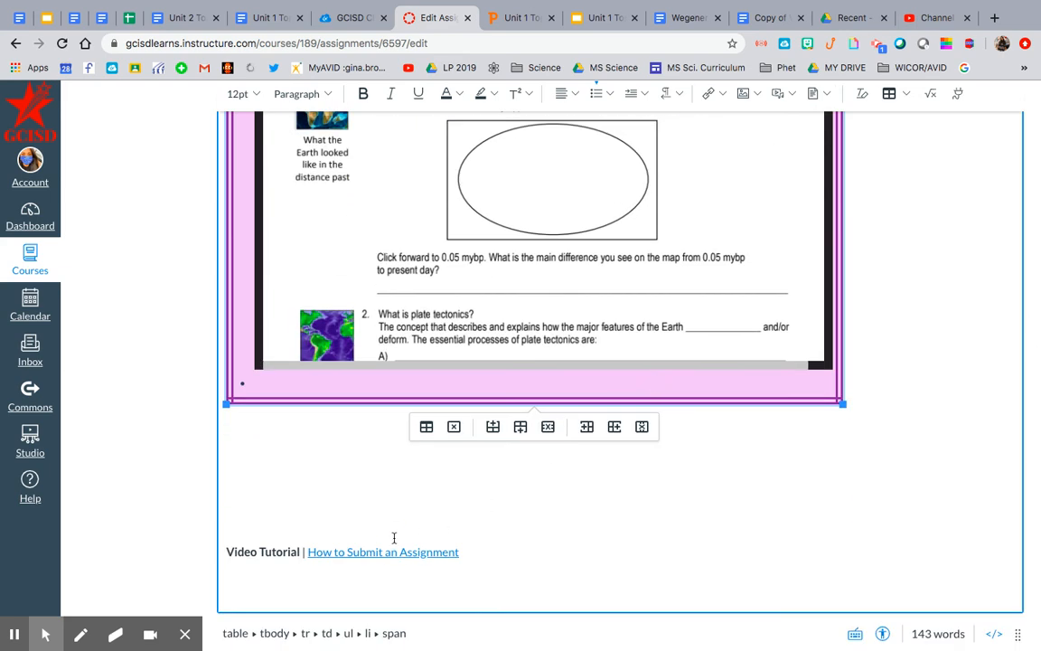
click(394, 538)
key(BackSpace)
key(BackSpace)
key(BackSpace)
key(BackSpace)
key(BackSpace)
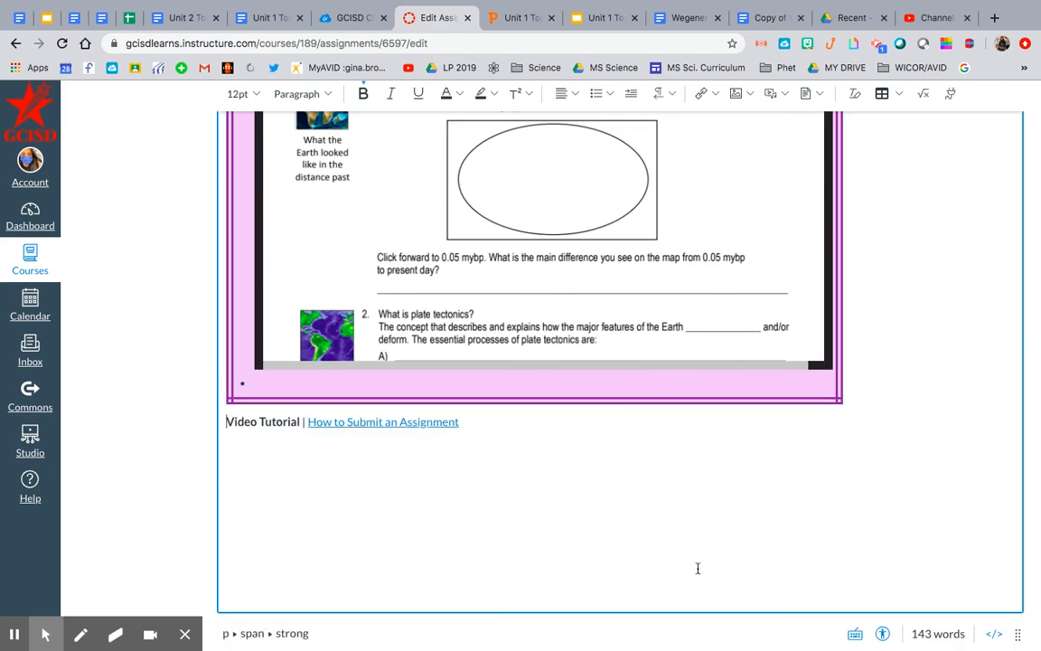
Save the assignment and review the styled table and its embedded lab documents on the saved page.
scroll(983, 528, down, 15)
click(992, 587)
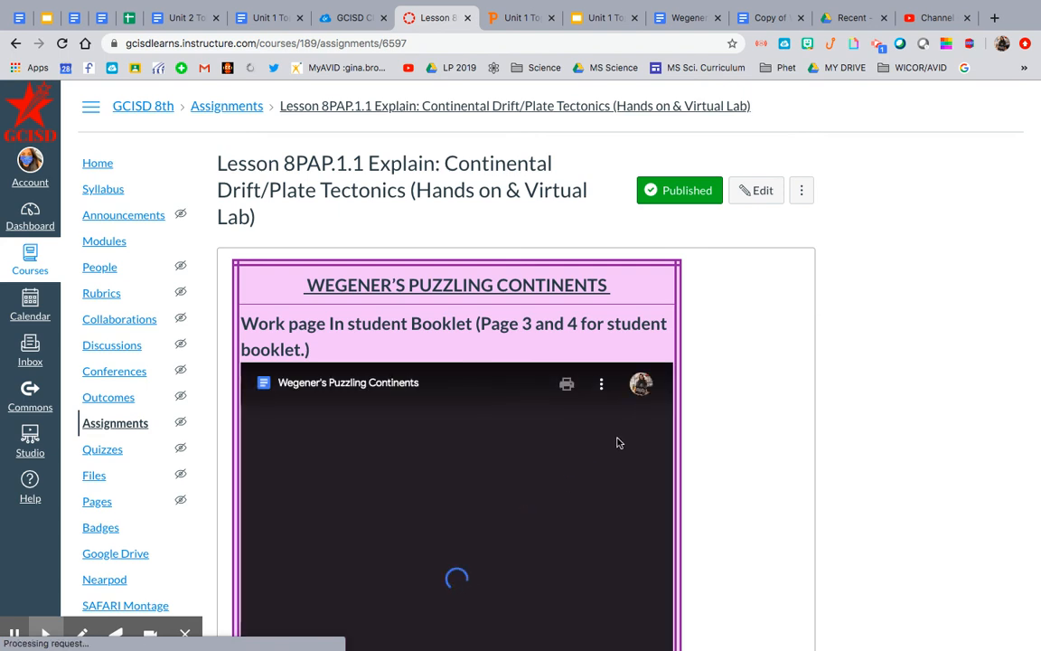
scroll(619, 442, down, 1)
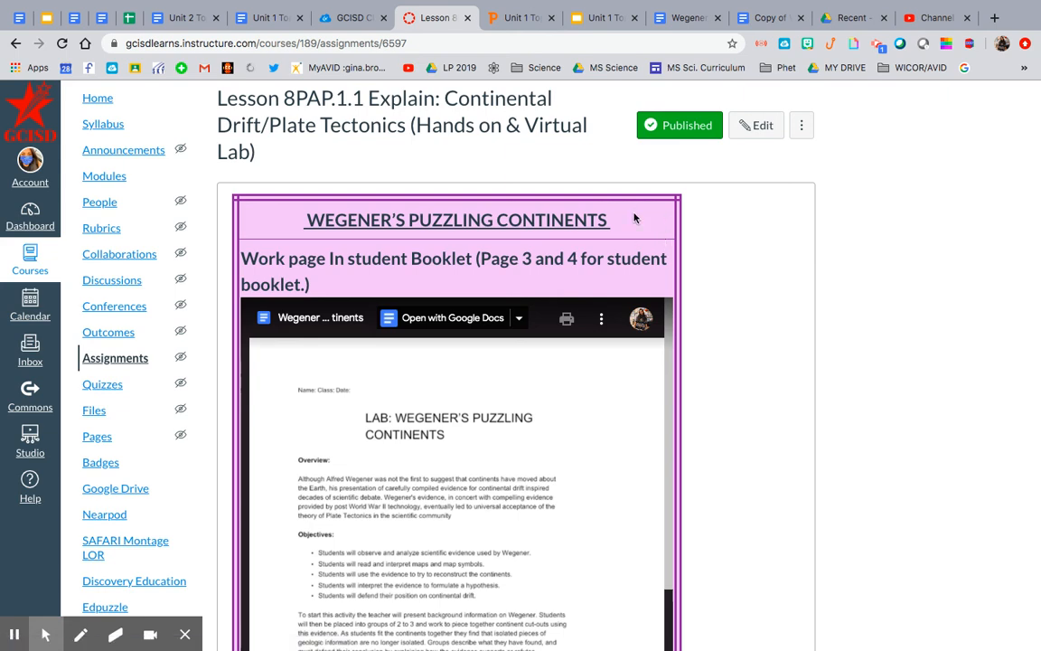
scroll(632, 353, down, 5)
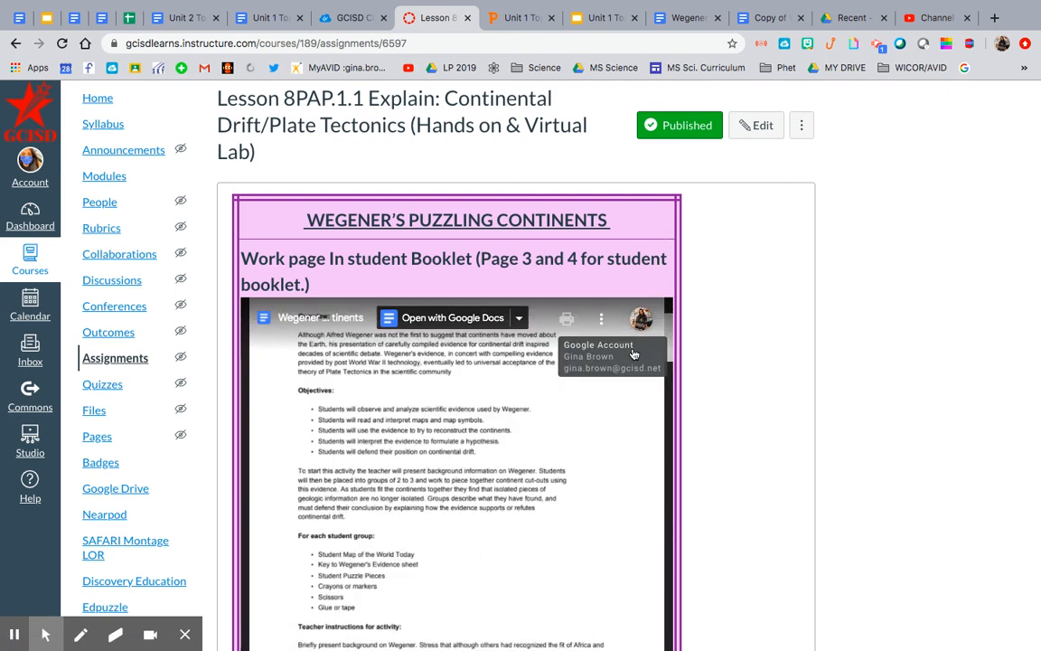
scroll(632, 354, down, 15)
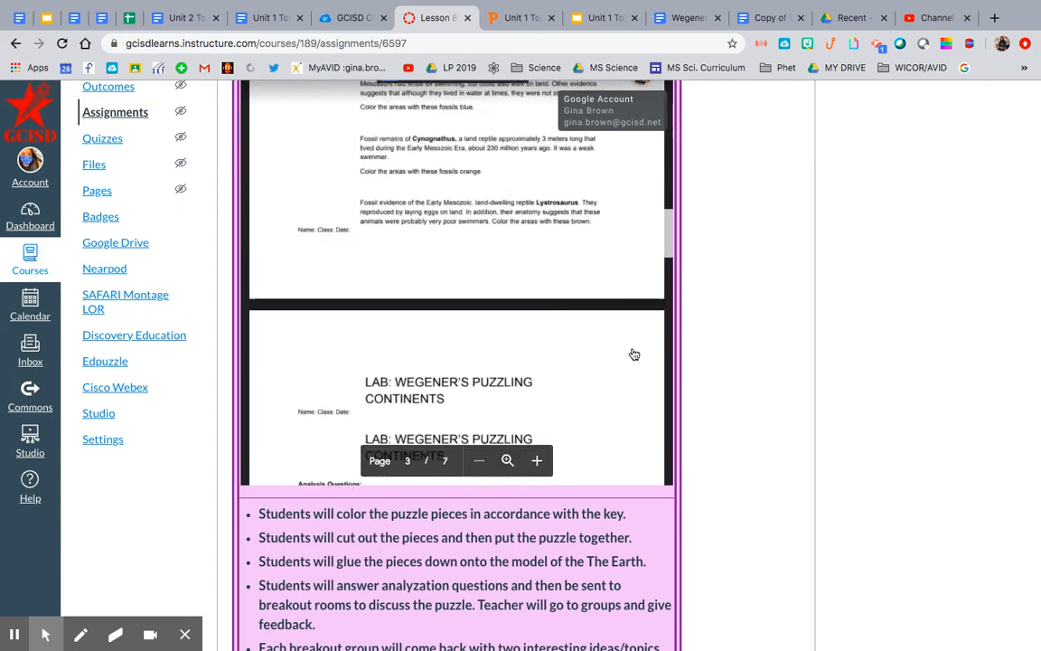
scroll(655, 527, down, 15)
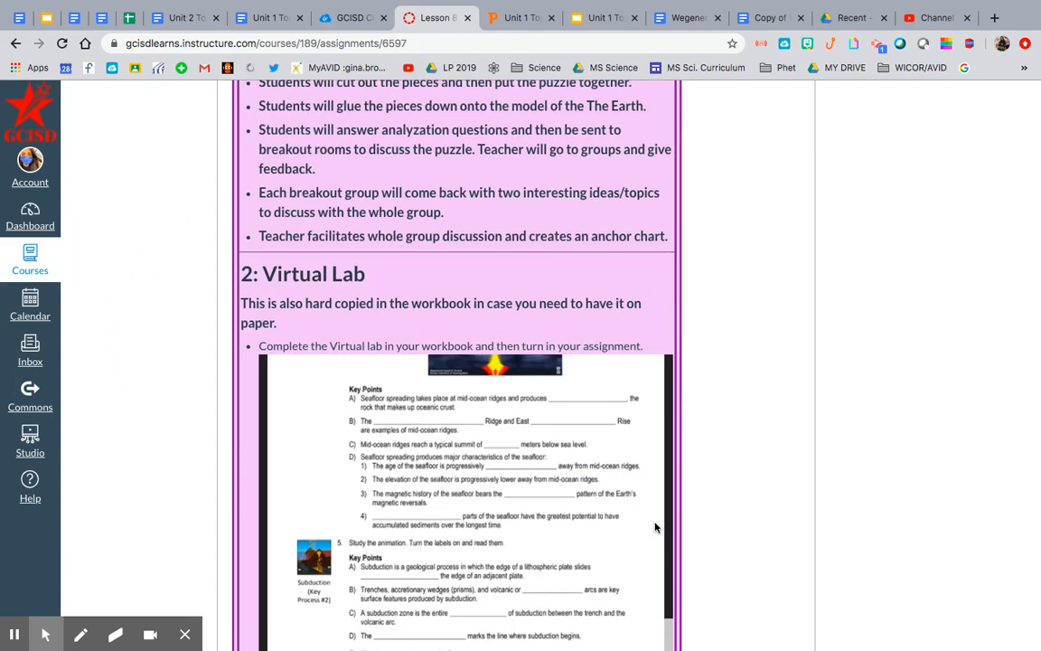
scroll(655, 527, up, 20)
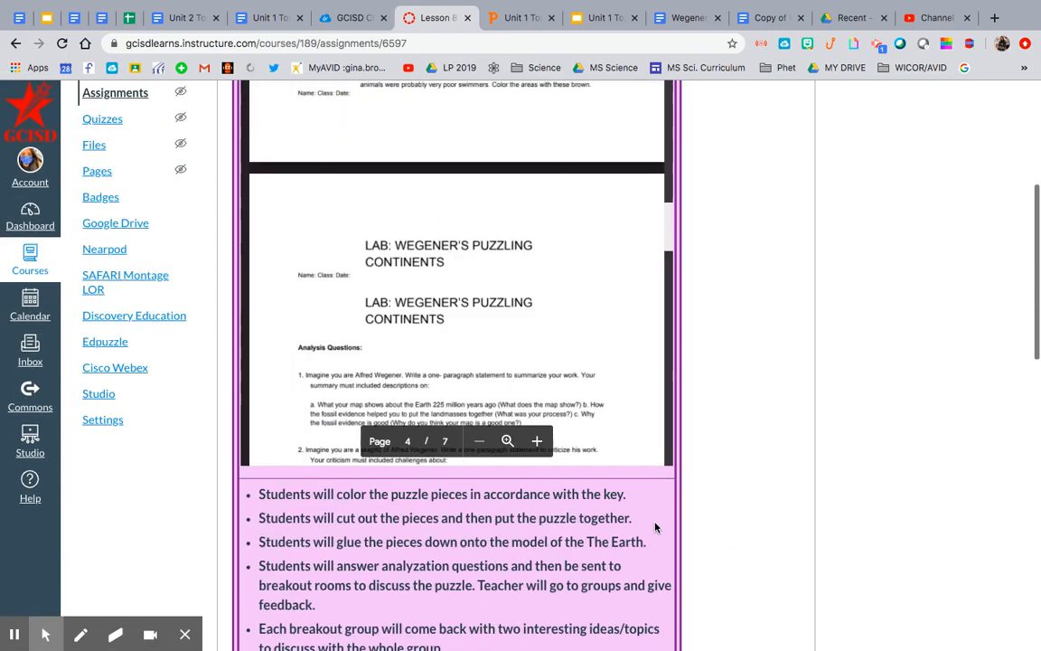
scroll(671, 394, up, 1)
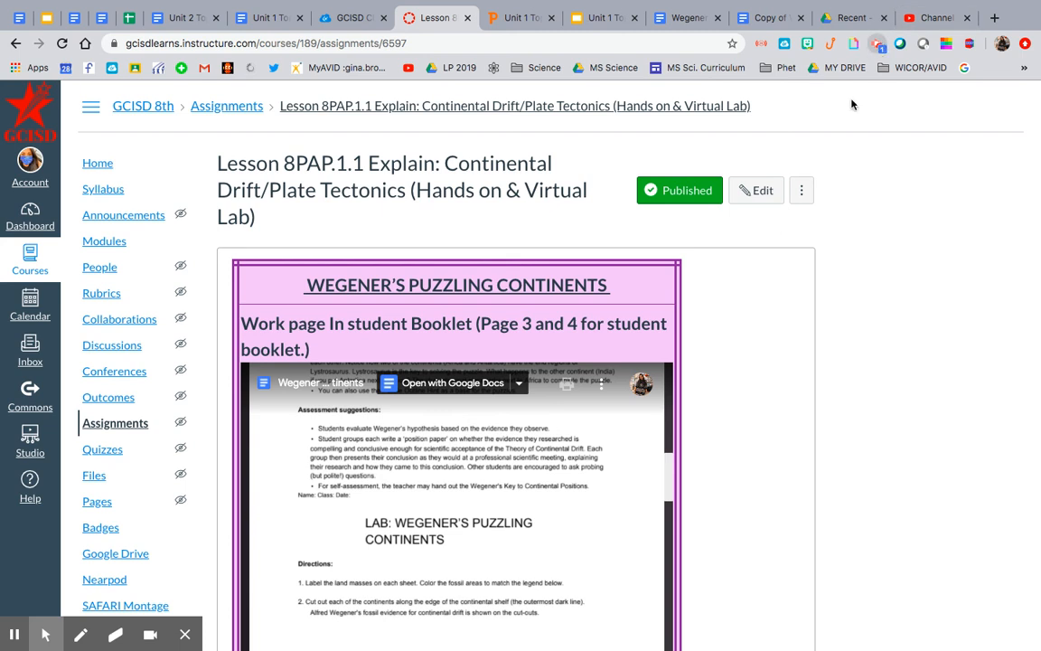